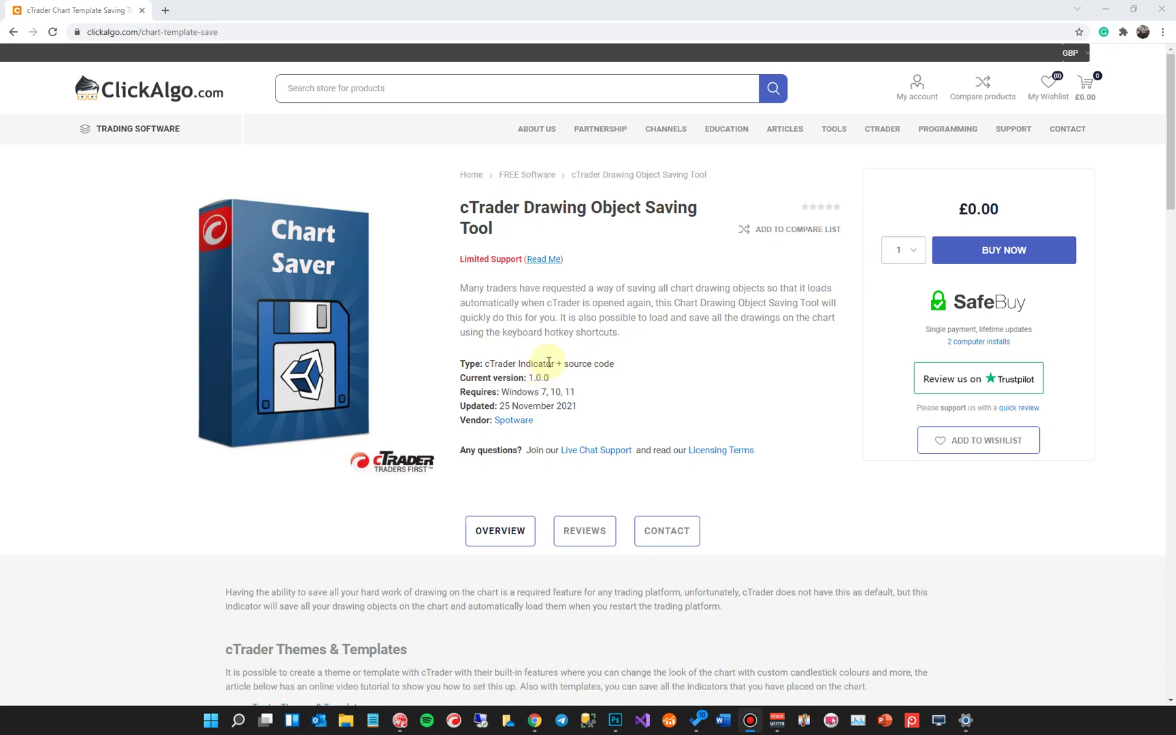
# Scroll the ClickAlgo page to the 'What Drawing Objects Can Be Saved?' and 'How to Save' sections
pyautogui.scroll(-7, 551, 393)
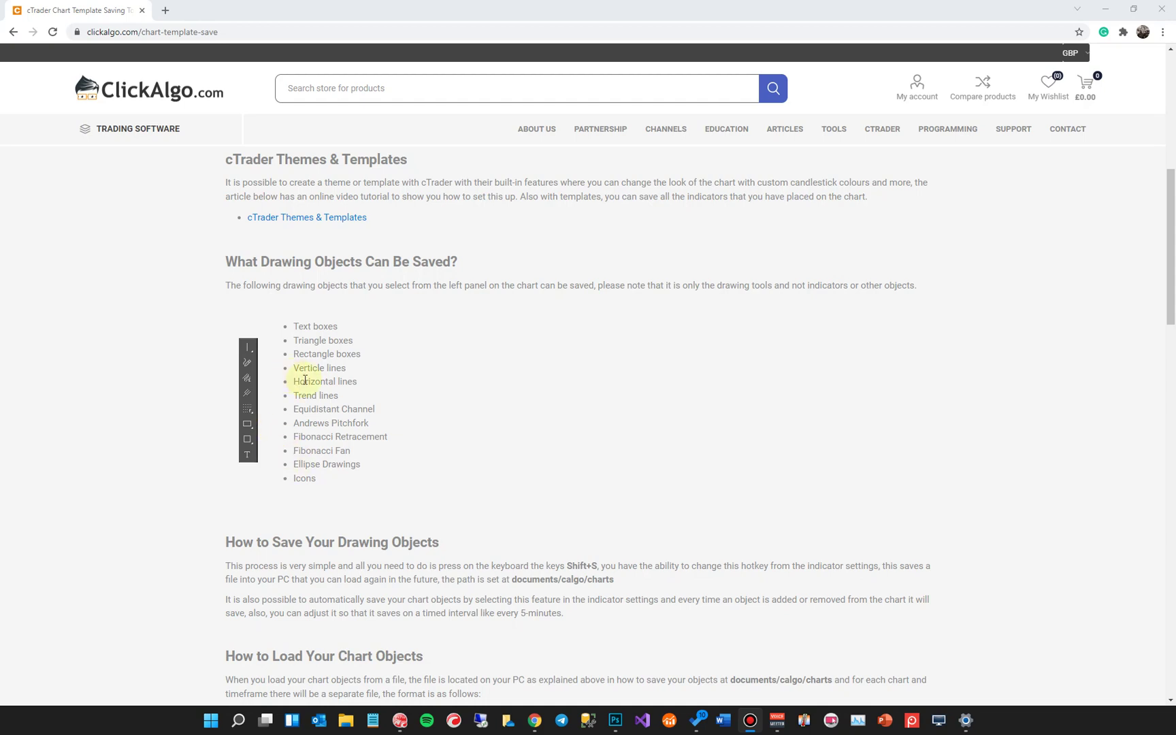
# Leave the ClickAlgo page and bring up the cTrader EURUSD candlestick chart
pyautogui.scroll(-3, 400, 429)
pyautogui.scroll(2, 400, 430)
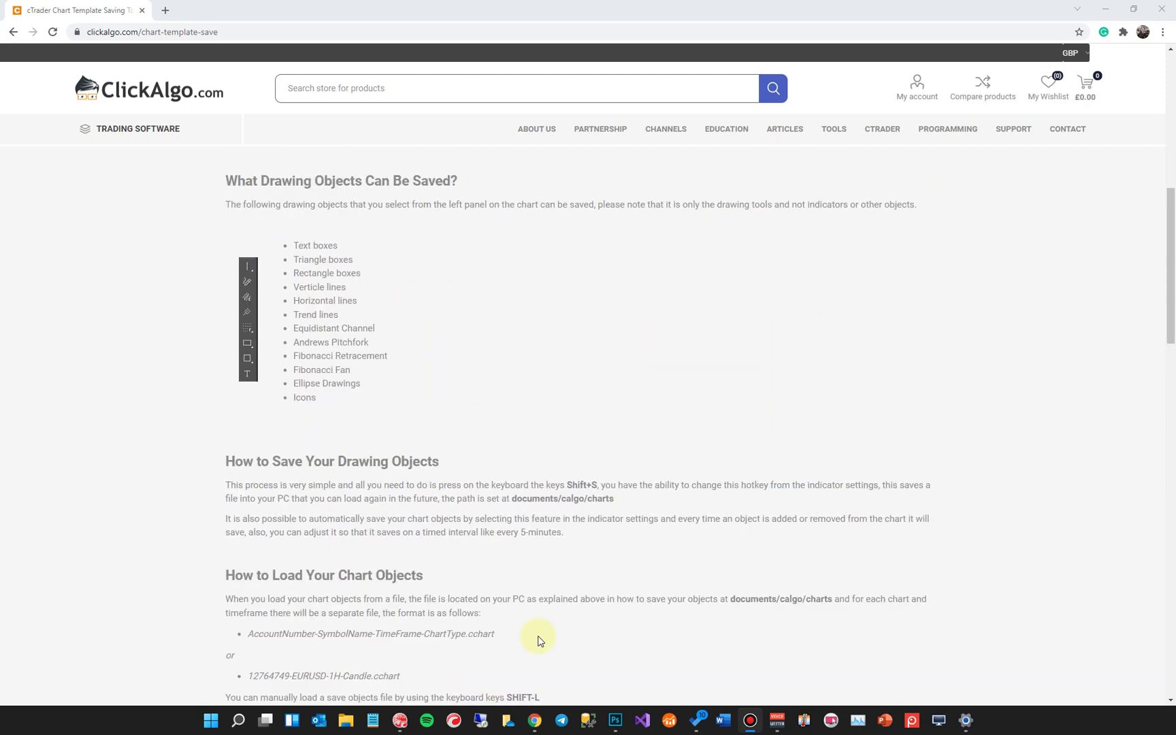
pyautogui.click(399, 720)
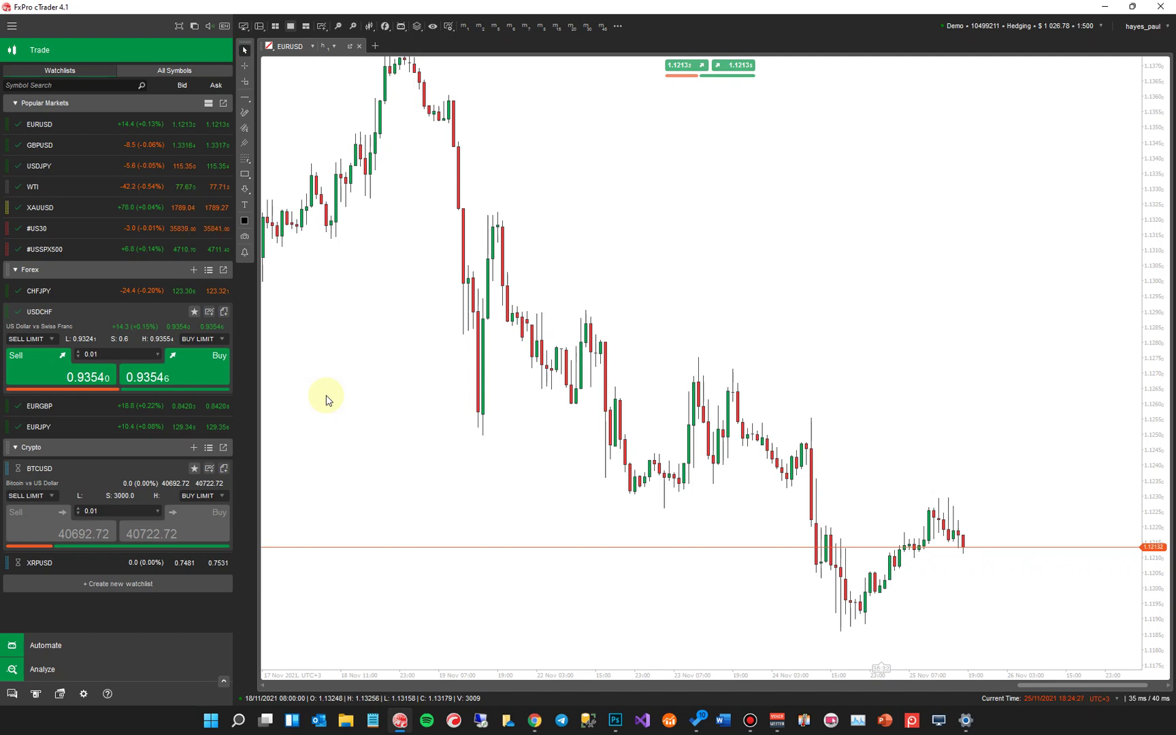
# Search 'chart' and add the Chart Template Saver indicator, opening its settings
pyautogui.write('chart')
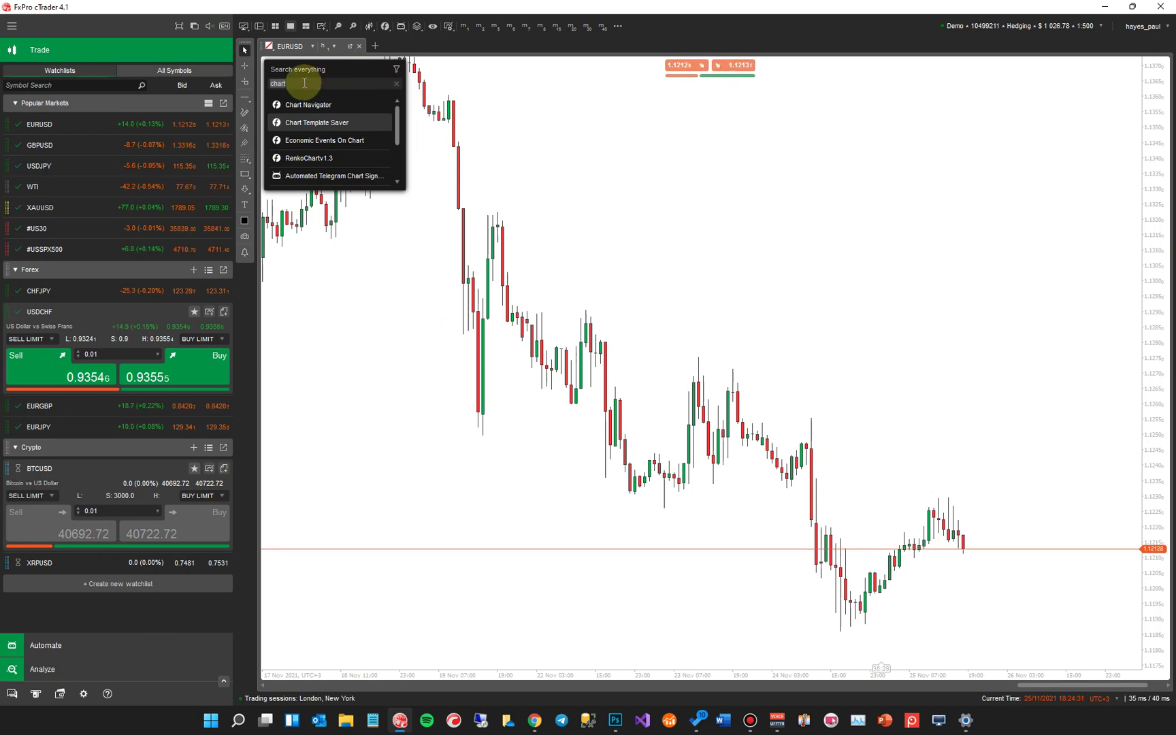
pyautogui.click(294, 123)
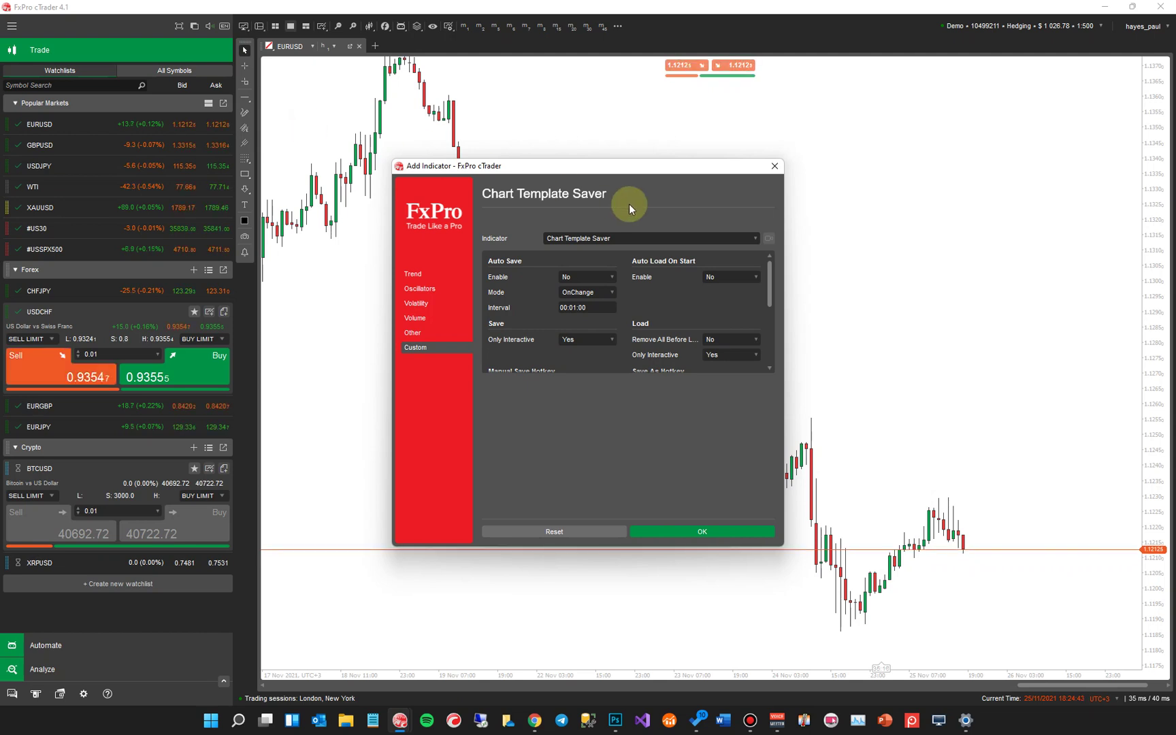
pyautogui.moveTo(769, 286); pyautogui.dragTo(777, 357)
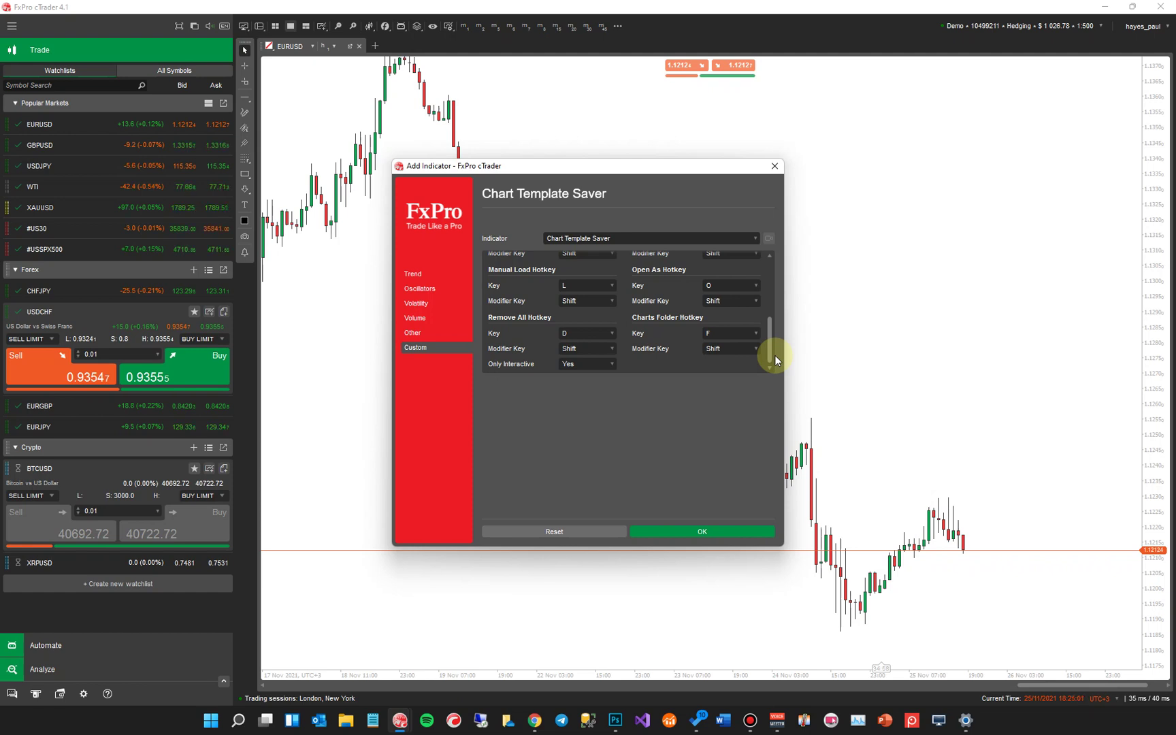
pyautogui.scroll(2, 622, 311)
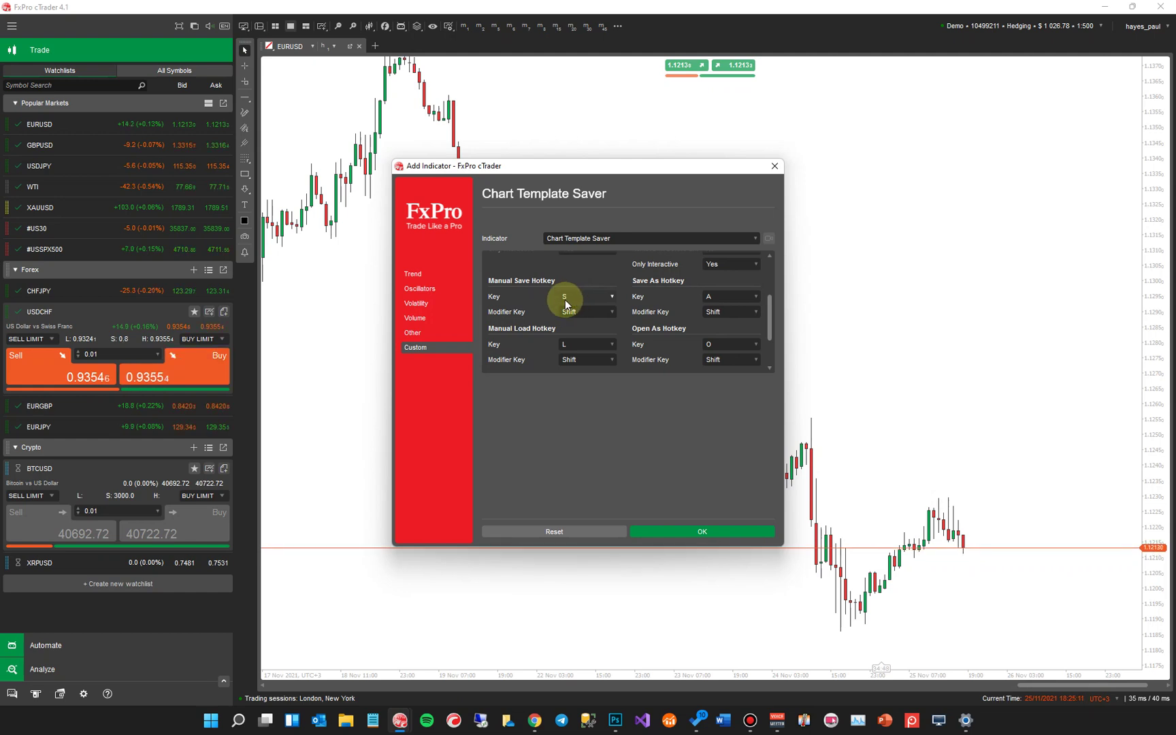
pyautogui.scroll(-1, 573, 310)
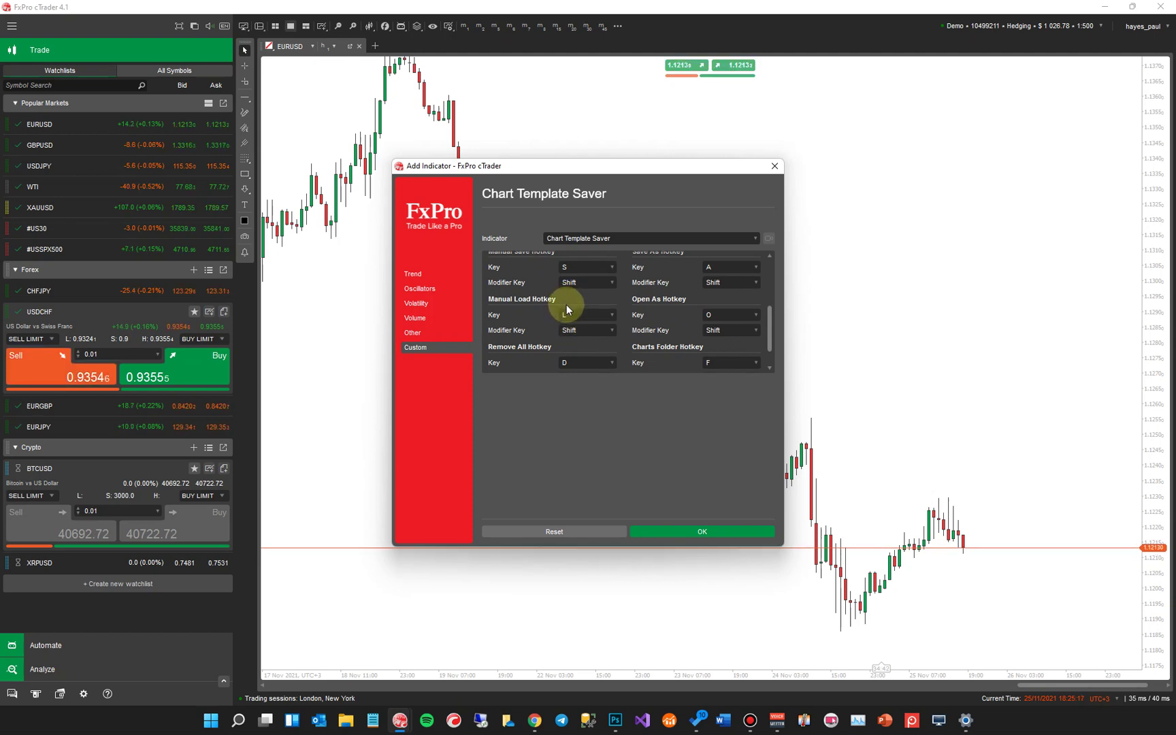
pyautogui.scroll(-1, 567, 309)
pyautogui.scroll(1, 566, 309)
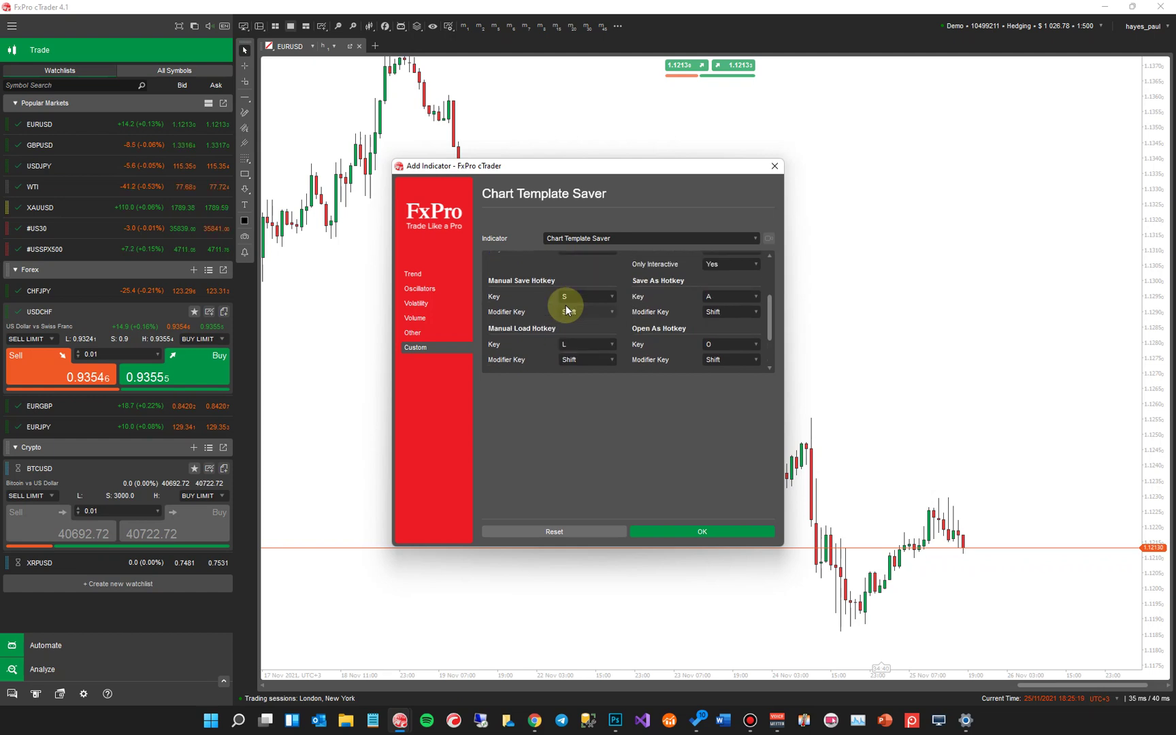
pyautogui.scroll(3, 566, 310)
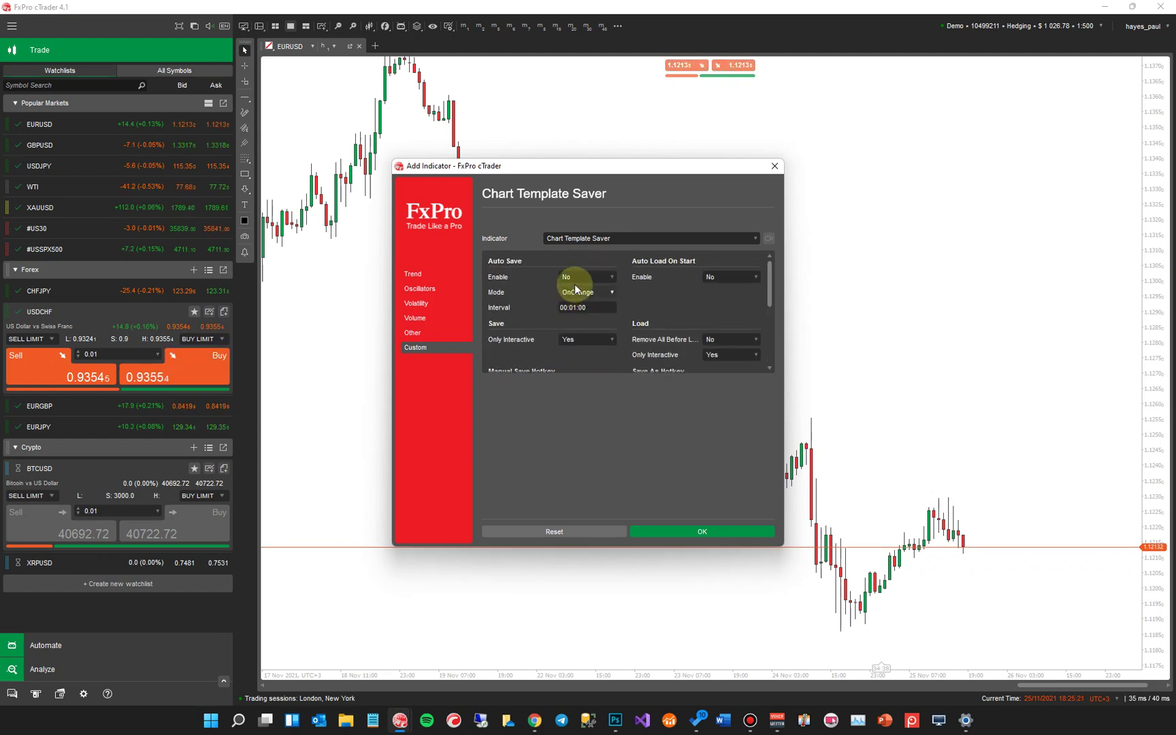
# Set Chart Template Saver to Auto Save No, mode Time, 00:01:00 interval, Auto Load On Start Yes
pyautogui.click(578, 276)
pyautogui.click(579, 295)
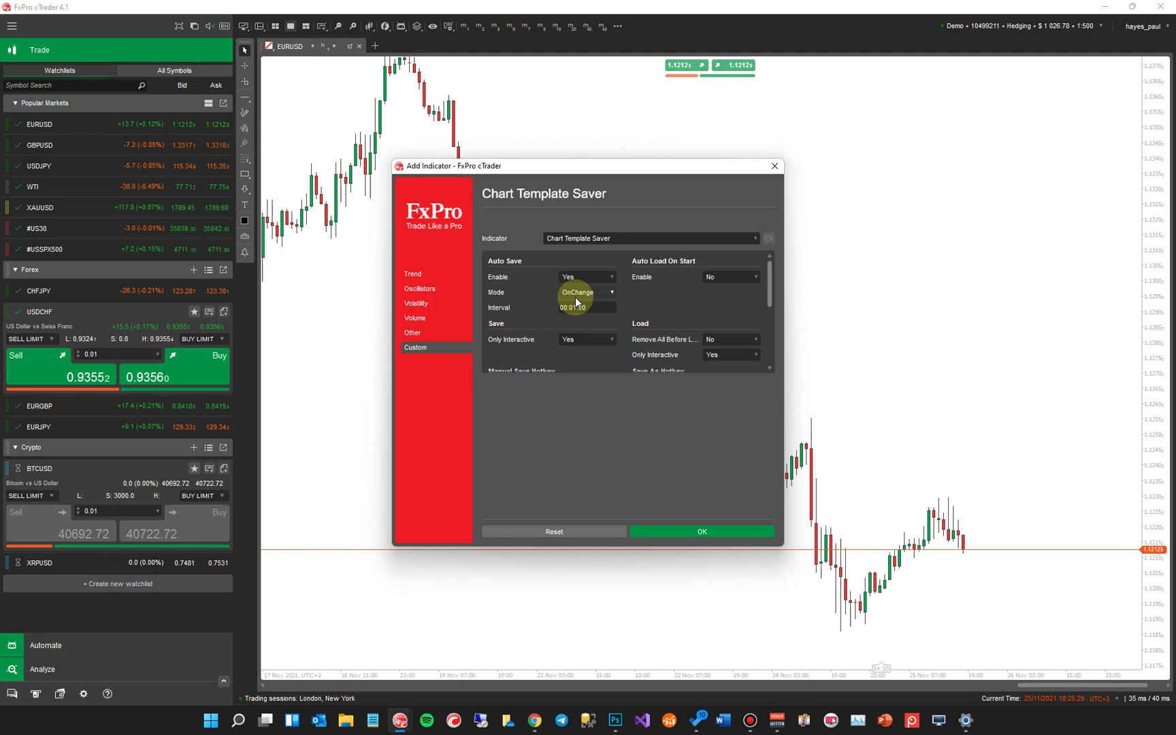
pyautogui.click(578, 294)
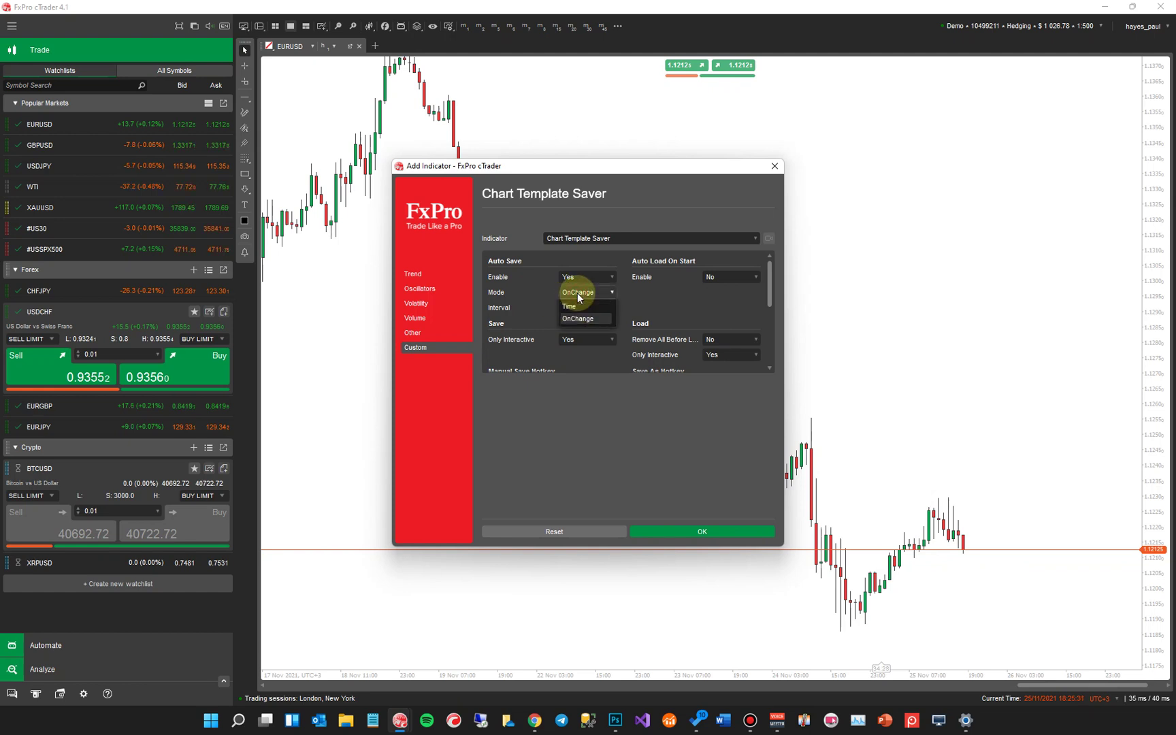
pyautogui.click(578, 306)
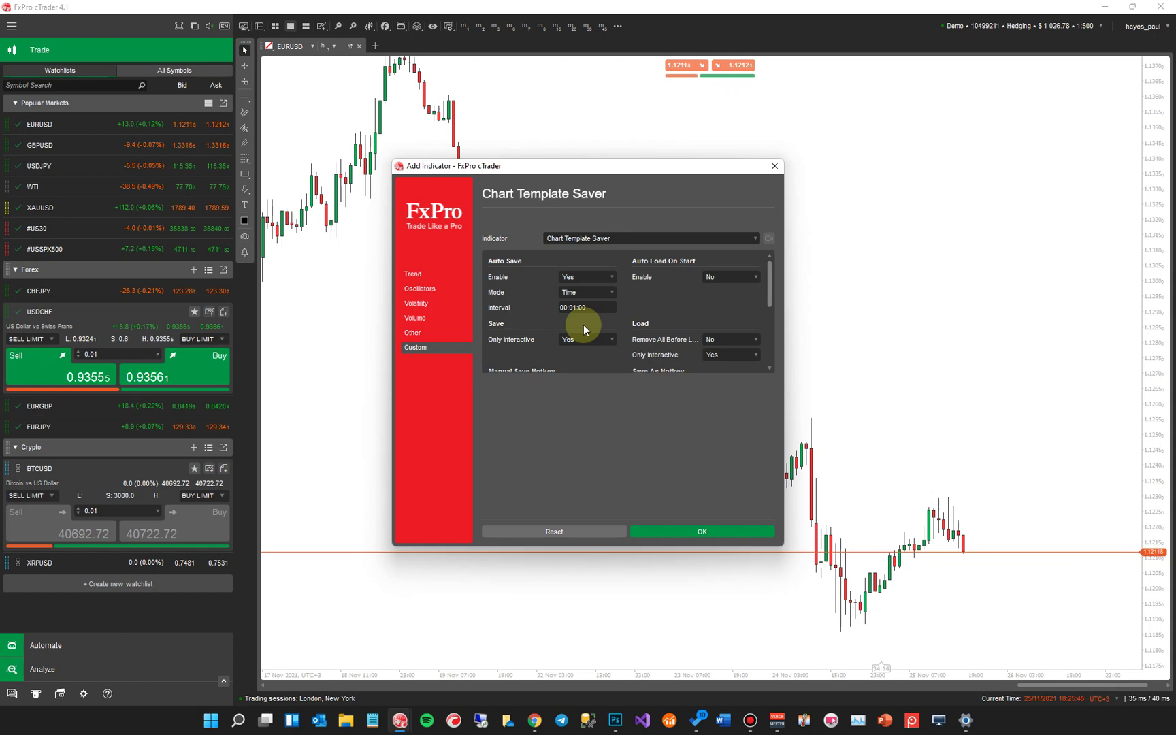
pyautogui.click(587, 277)
pyautogui.click(571, 306)
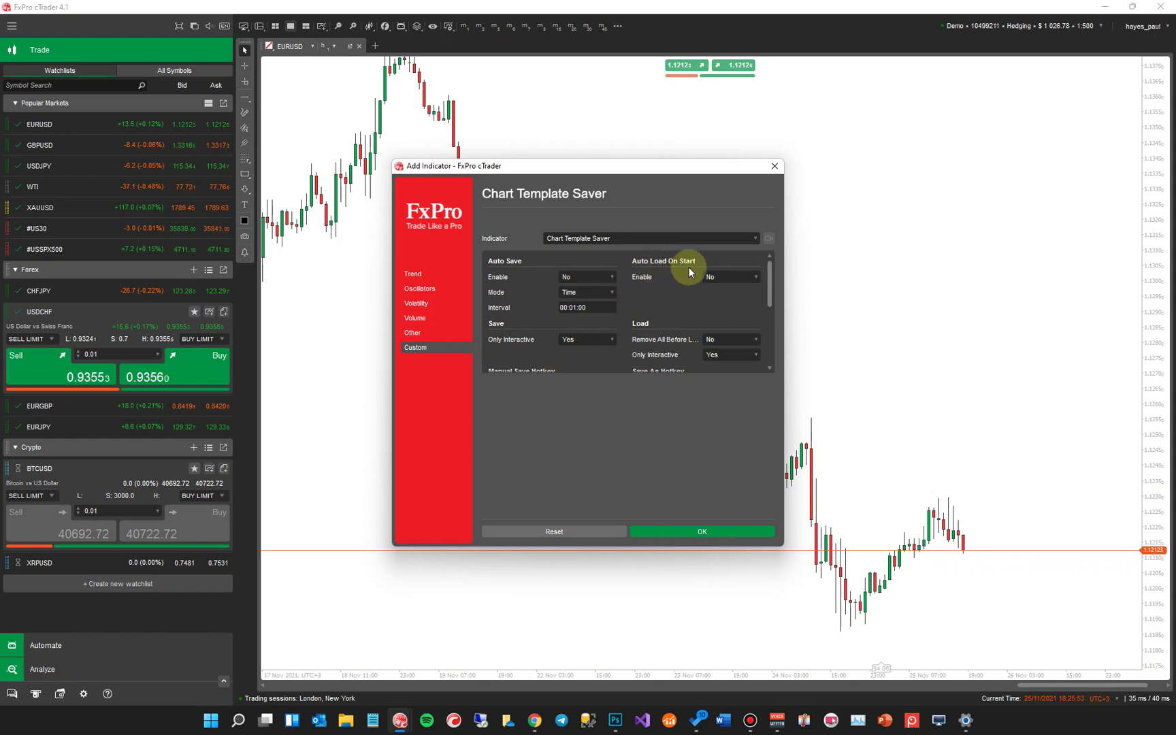
pyautogui.click(725, 281)
pyautogui.click(718, 287)
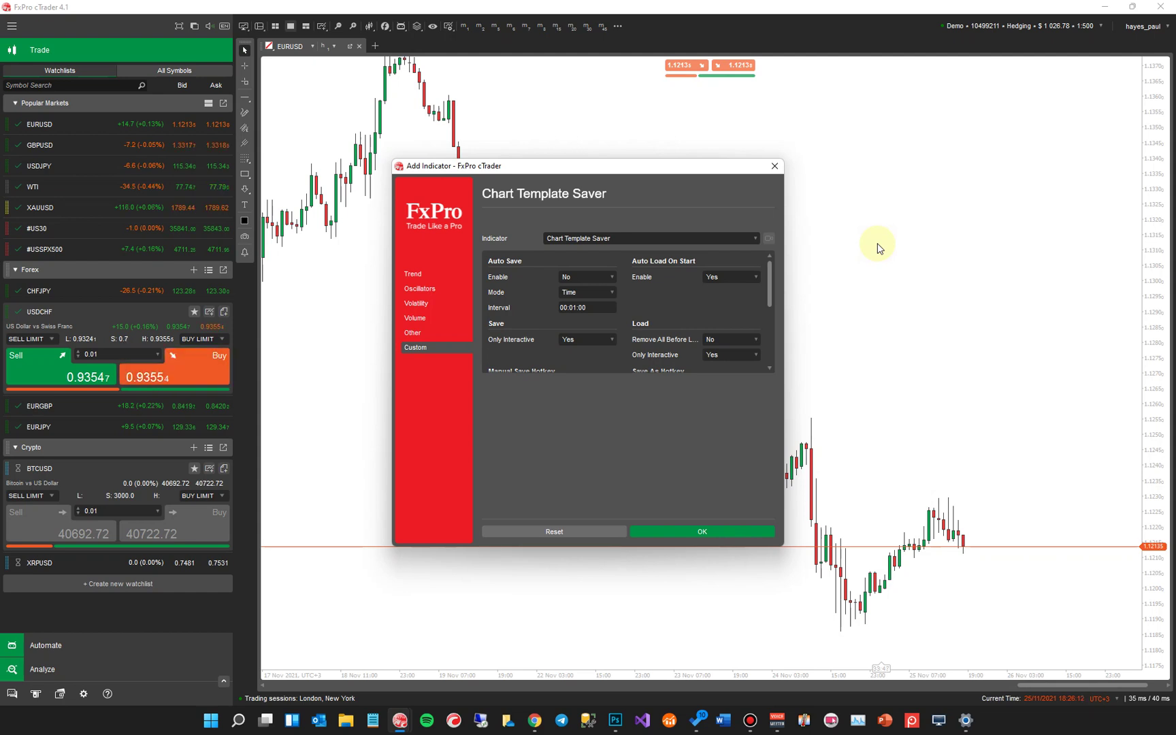
# Add Chart Template Saver to the EURUSD chart with these settings
pyautogui.click(646, 530)
pyautogui.click(788, 348)
pyautogui.moveTo(638, 325); pyautogui.dragTo(630, 281)
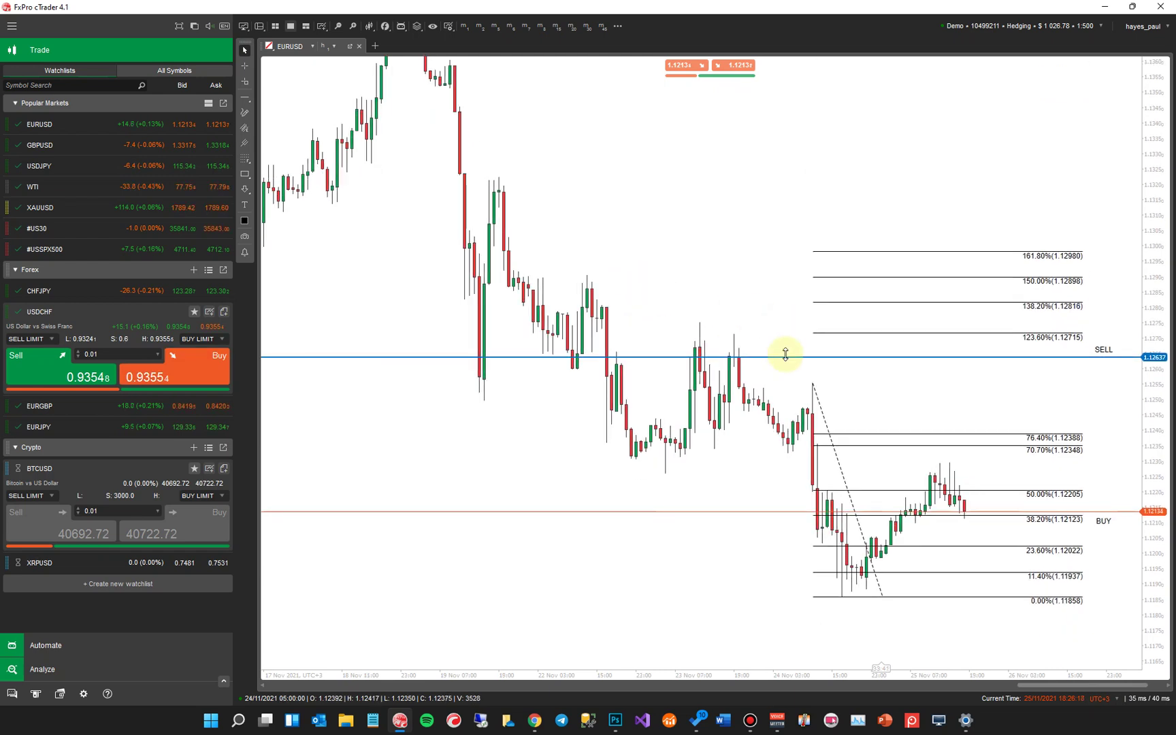
# Delete the blue horizontal line at 1.12637, the Fibonacci retracement, and the SELL and BUY labels
pyautogui.click(784, 352)
pyautogui.press('Delete')
pyautogui.click(817, 402)
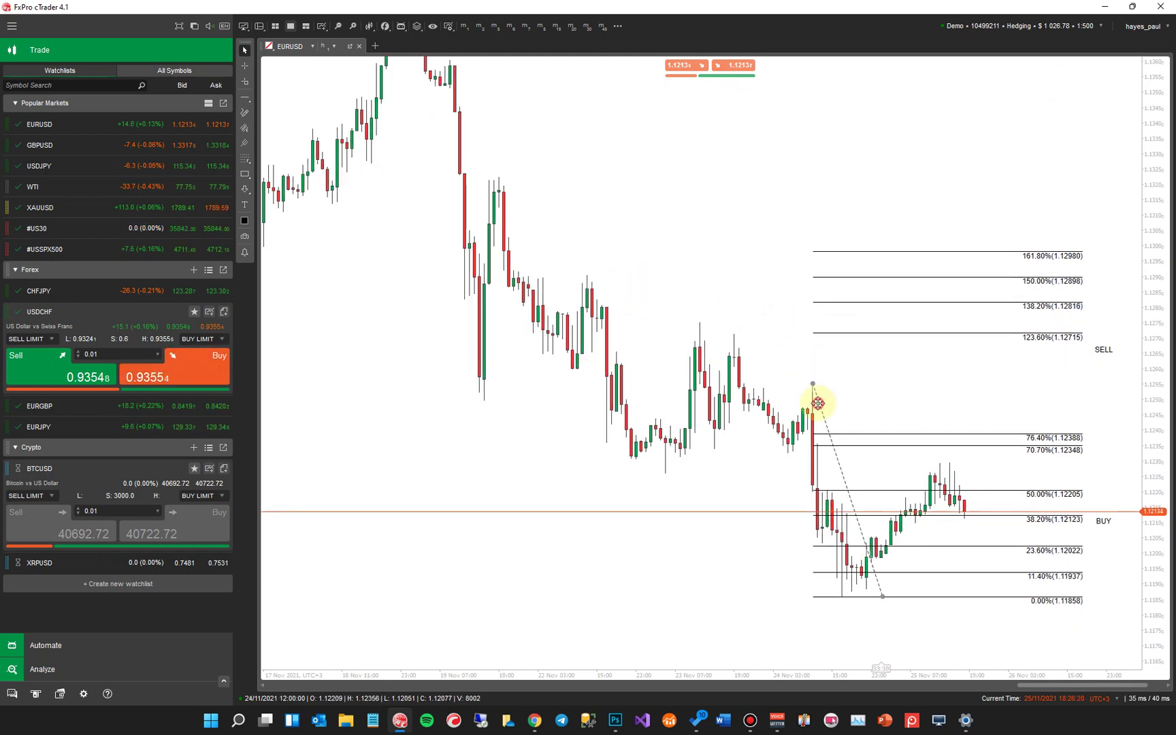
pyautogui.press('Delete')
pyautogui.click(1096, 344)
pyautogui.press('Delete')
pyautogui.click(1102, 521)
pyautogui.press('Delete')
# Remove the reloaded Fibonacci retracement and the SELL and BUY labels again
pyautogui.moveTo(646, 281); pyautogui.dragTo(650, 300)
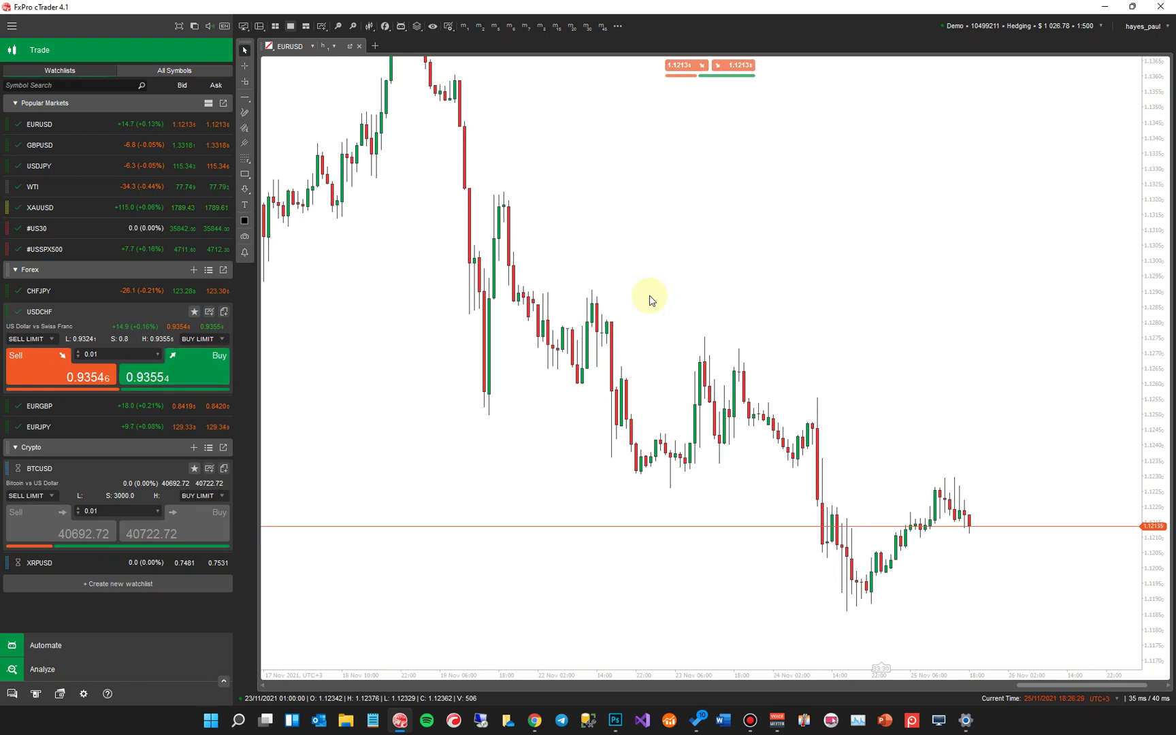
pyautogui.click(719, 373)
pyautogui.moveTo(718, 377); pyautogui.dragTo(845, 346)
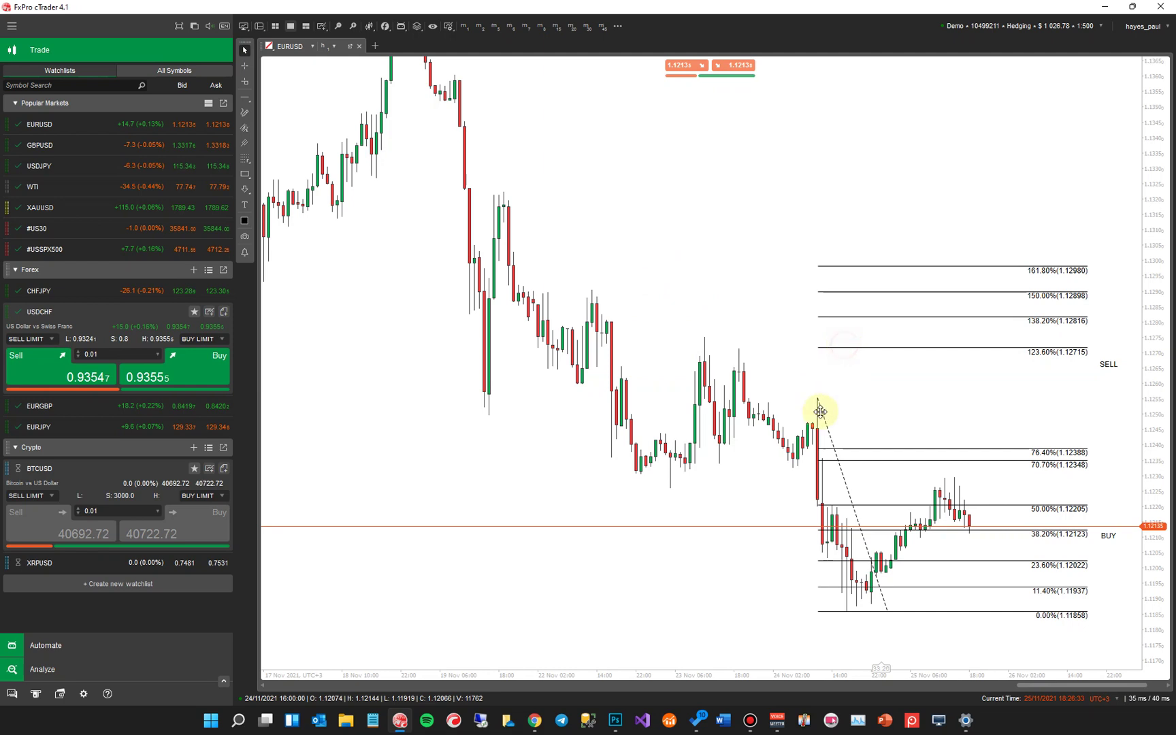
pyautogui.press('Delete')
pyautogui.click(1108, 366)
pyautogui.click(1103, 530)
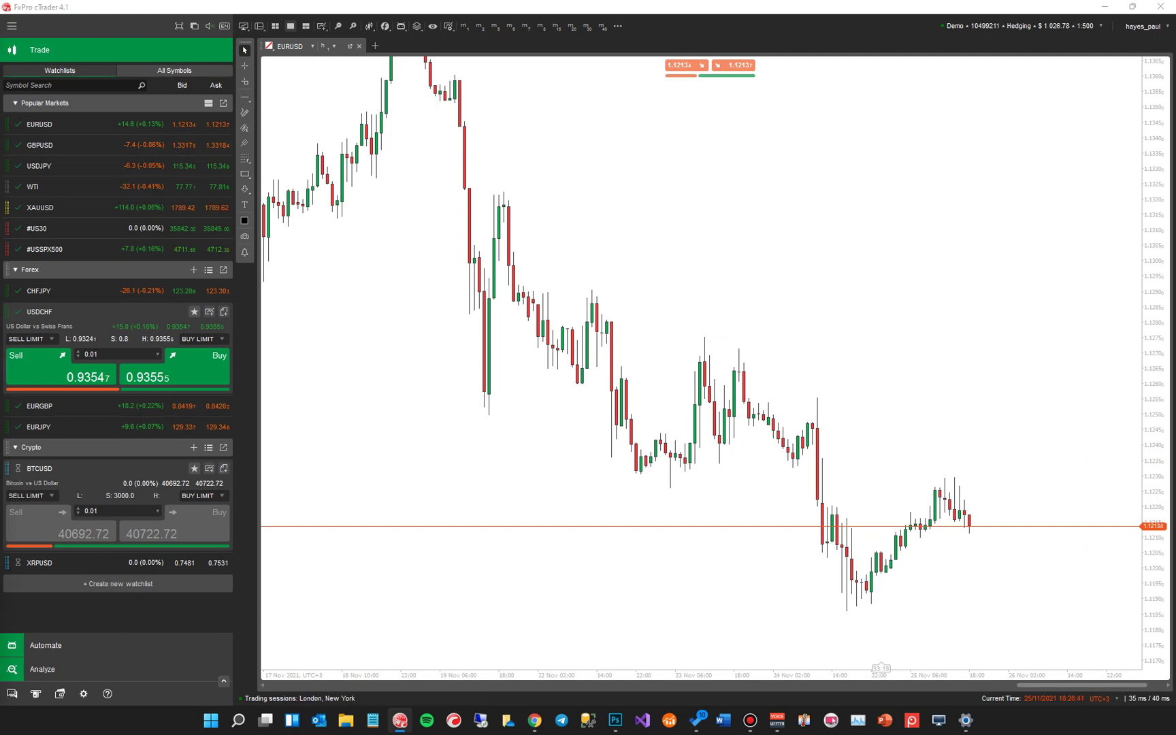
# Delete the saved EURUSD .cchart file from the Charts folder and close the Open As dialog
pyautogui.hotkey('ctrl', 'o')
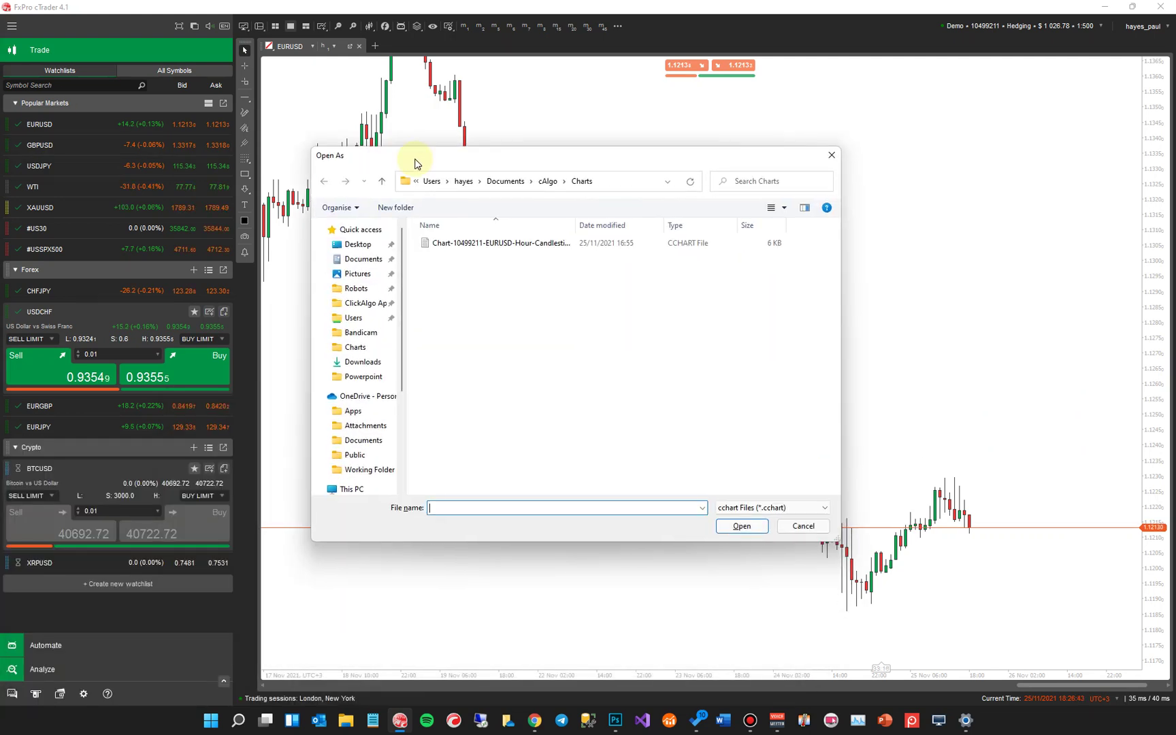
pyautogui.moveTo(312, 146); pyautogui.dragTo(436, 149)
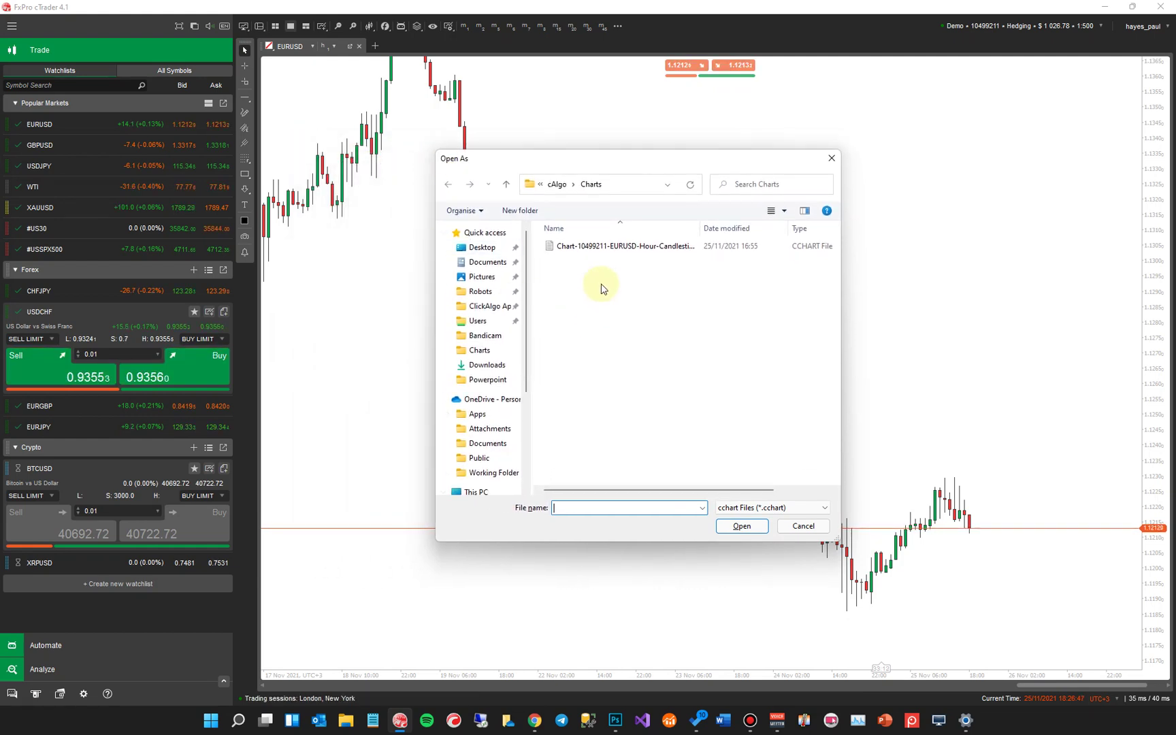
pyautogui.click(608, 247)
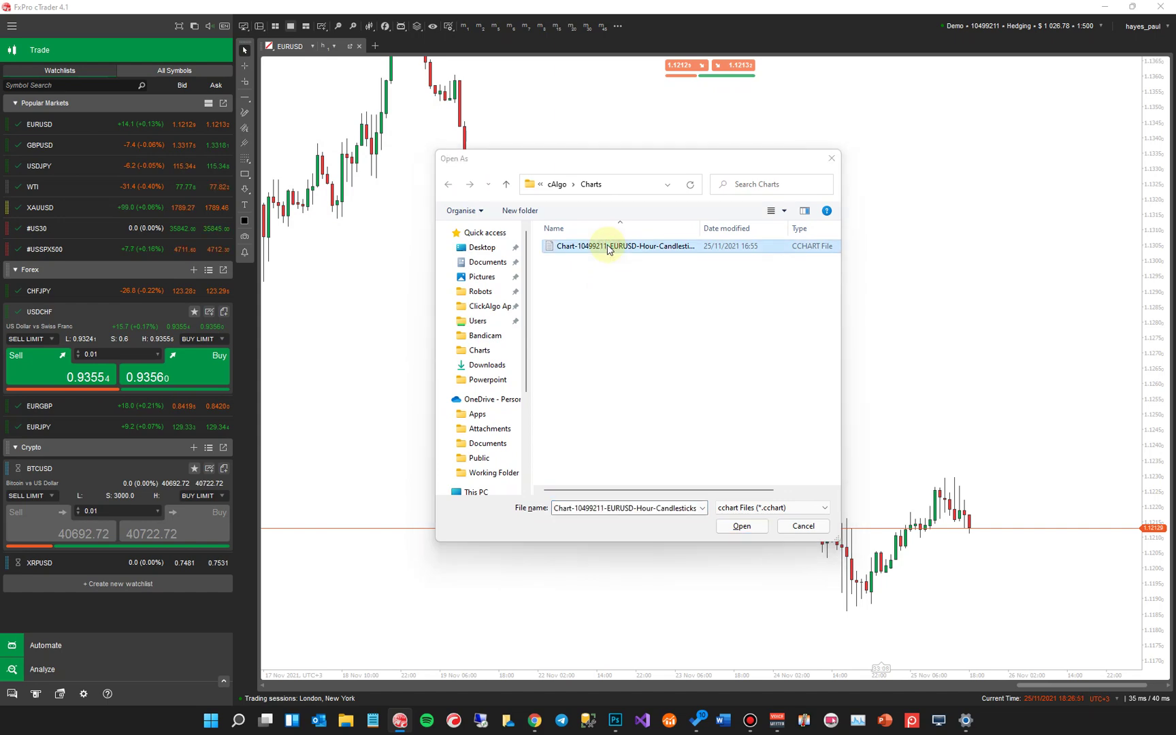
pyautogui.press('Delete')
pyautogui.click(641, 409)
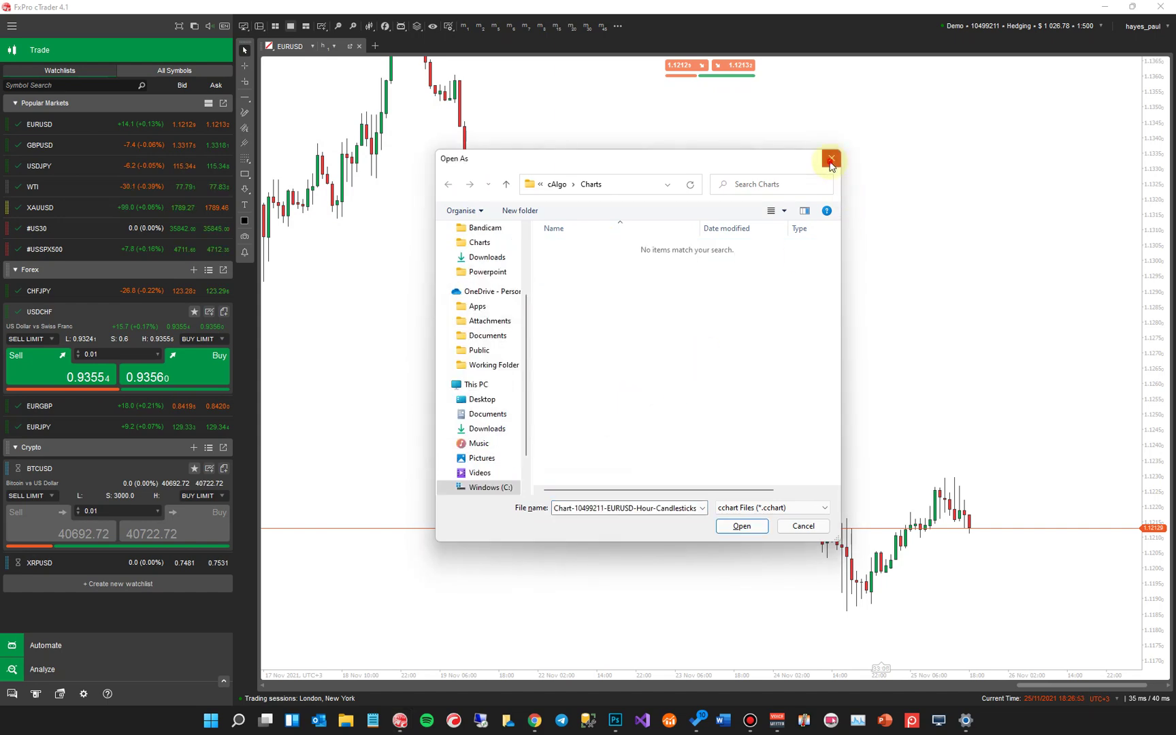
pyautogui.click(831, 157)
pyautogui.moveTo(782, 299)
pyautogui.mouseDown()
pyautogui.moveTo(761, 299)
pyautogui.moveTo(795, 304)
pyautogui.mouseUp()
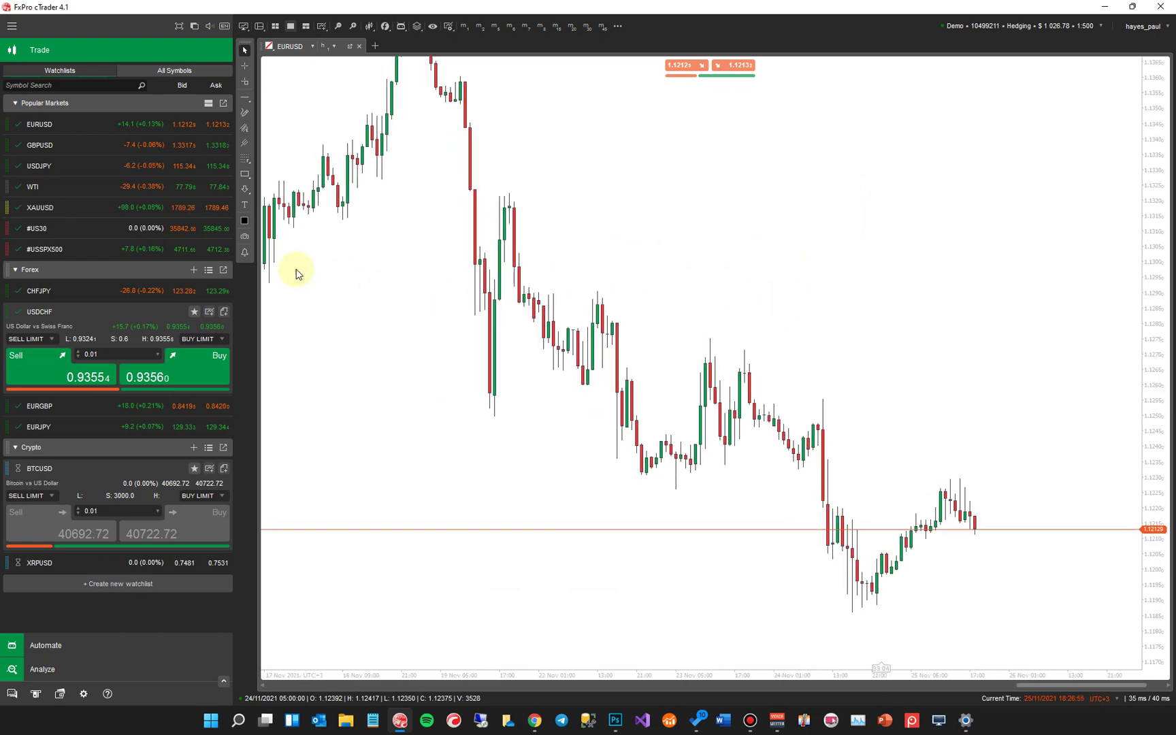
# Draw a Fibonacci retracement over the latest drop, spanning 1.12981 to 1.11862
pyautogui.moveTo(246, 163)
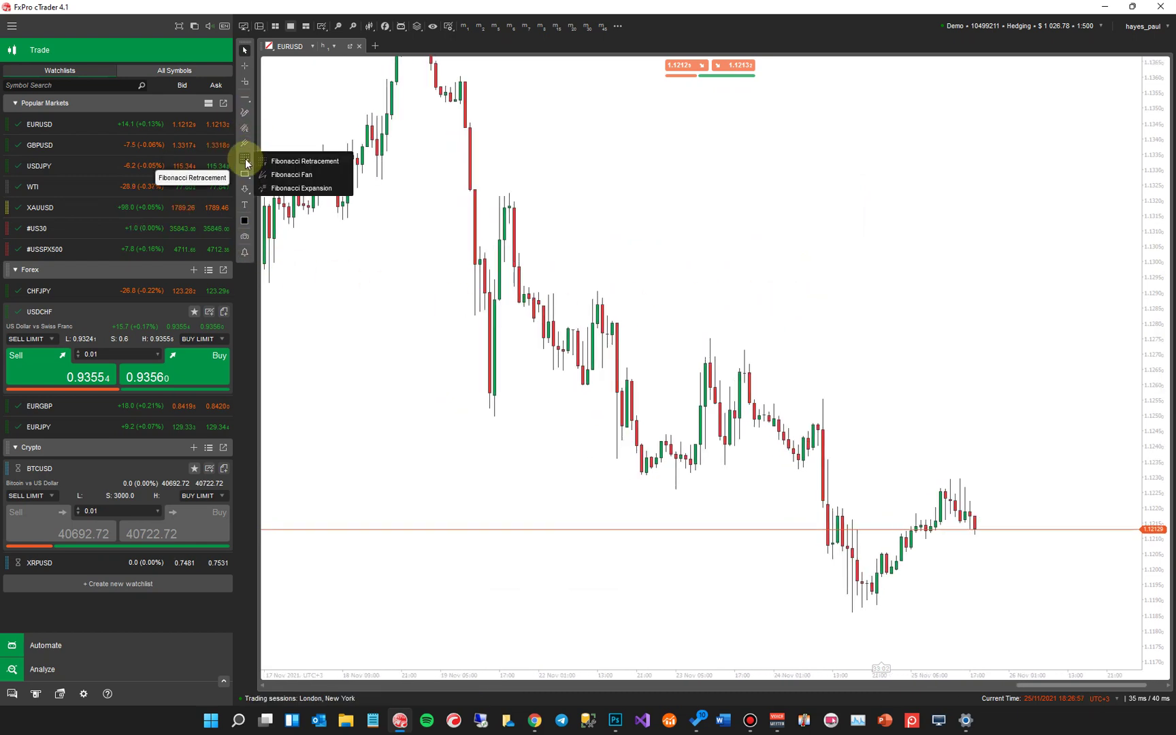
pyautogui.click(287, 162)
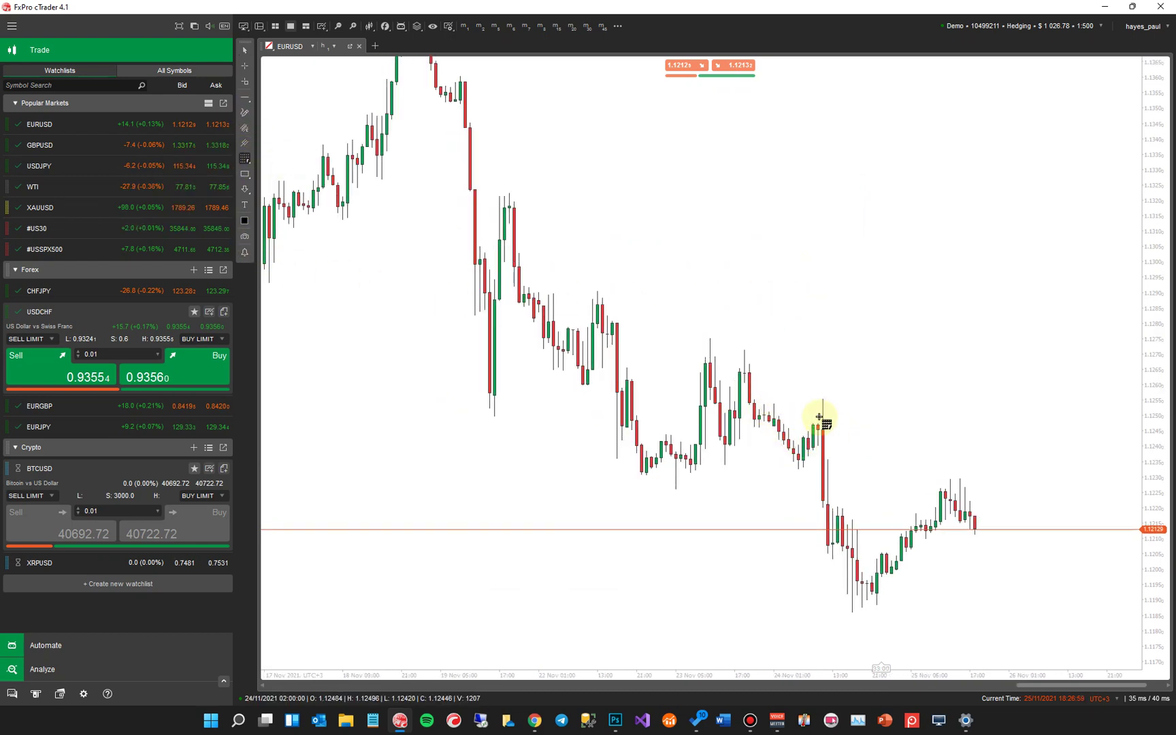
pyautogui.moveTo(823, 399)
pyautogui.mouseDown()
pyautogui.moveTo(857, 614)
pyautogui.moveTo(898, 610)
pyautogui.mouseUp()
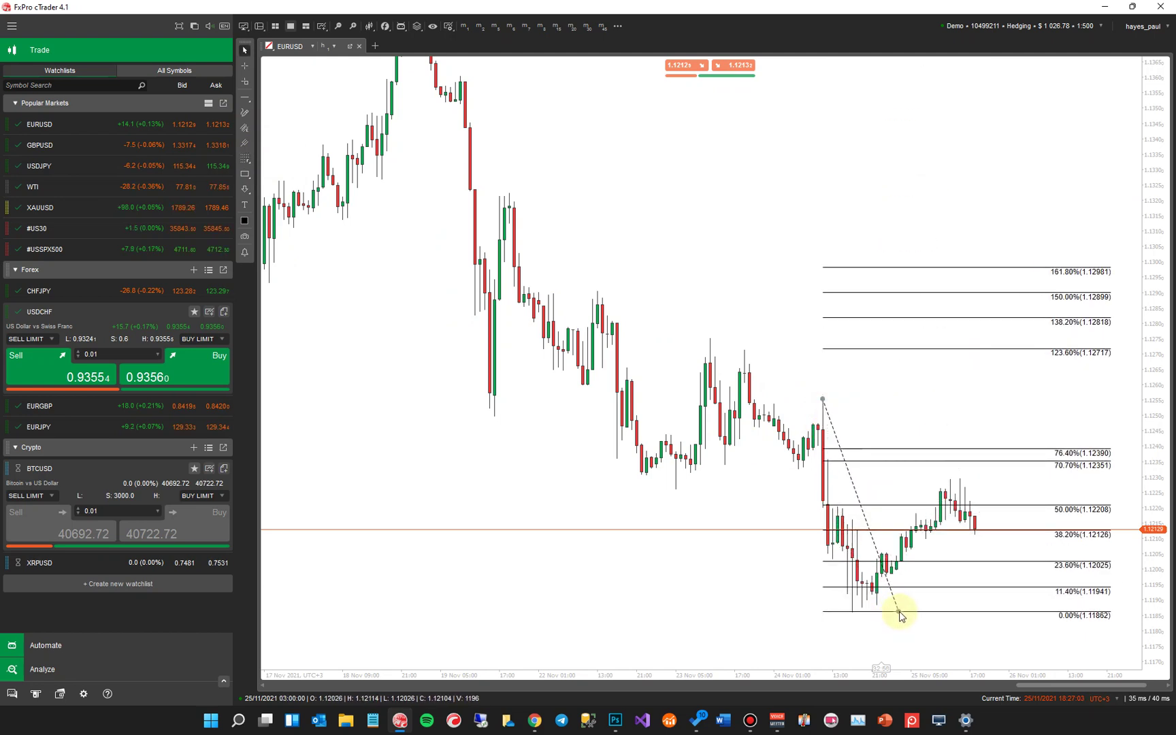
pyautogui.click(748, 281)
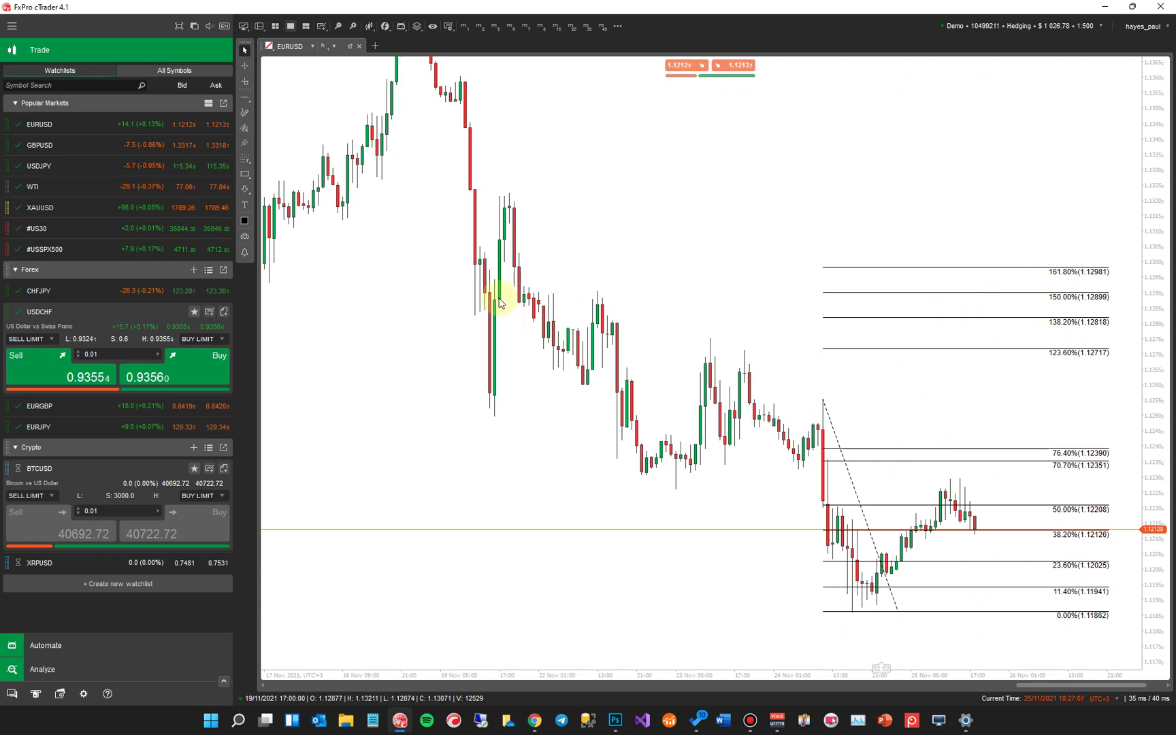
# Add a horizontal line at 1.12639, coloured blue with a thicker width
pyautogui.click(245, 97)
pyautogui.click(273, 113)
pyautogui.click(834, 385)
pyautogui.moveTo(853, 386); pyautogui.dragTo(857, 375)
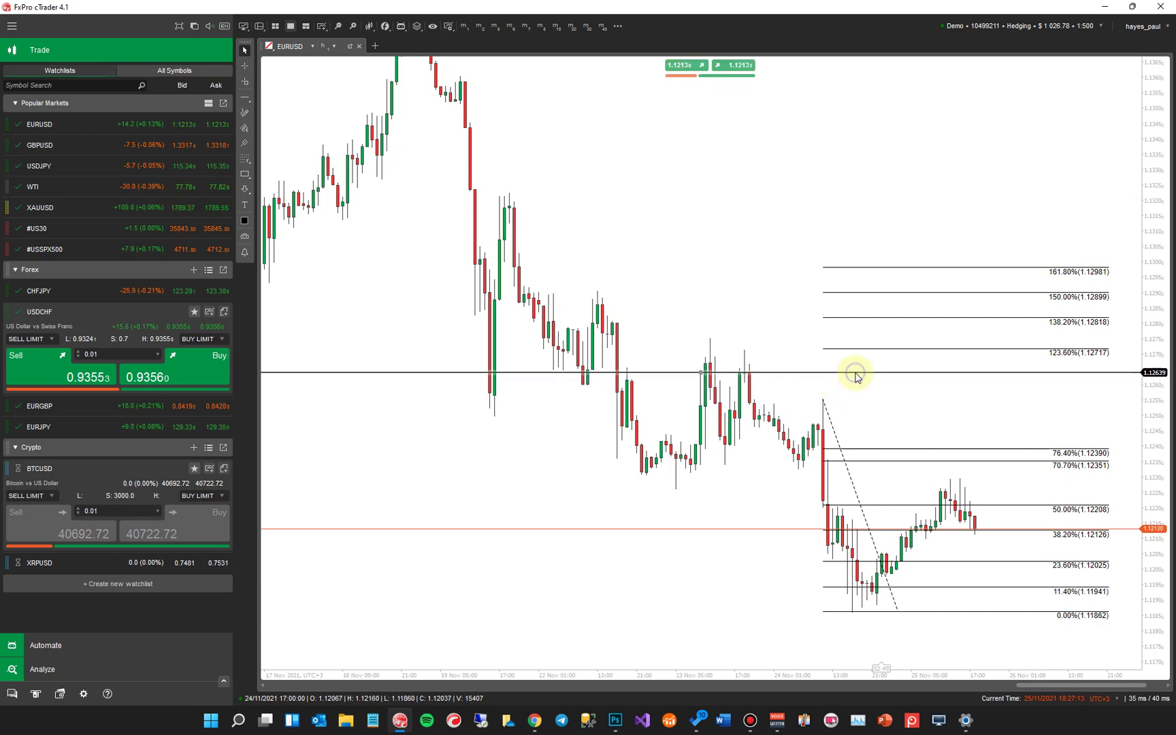
pyautogui.click(831, 403)
pyautogui.click(796, 434)
pyautogui.click(799, 403)
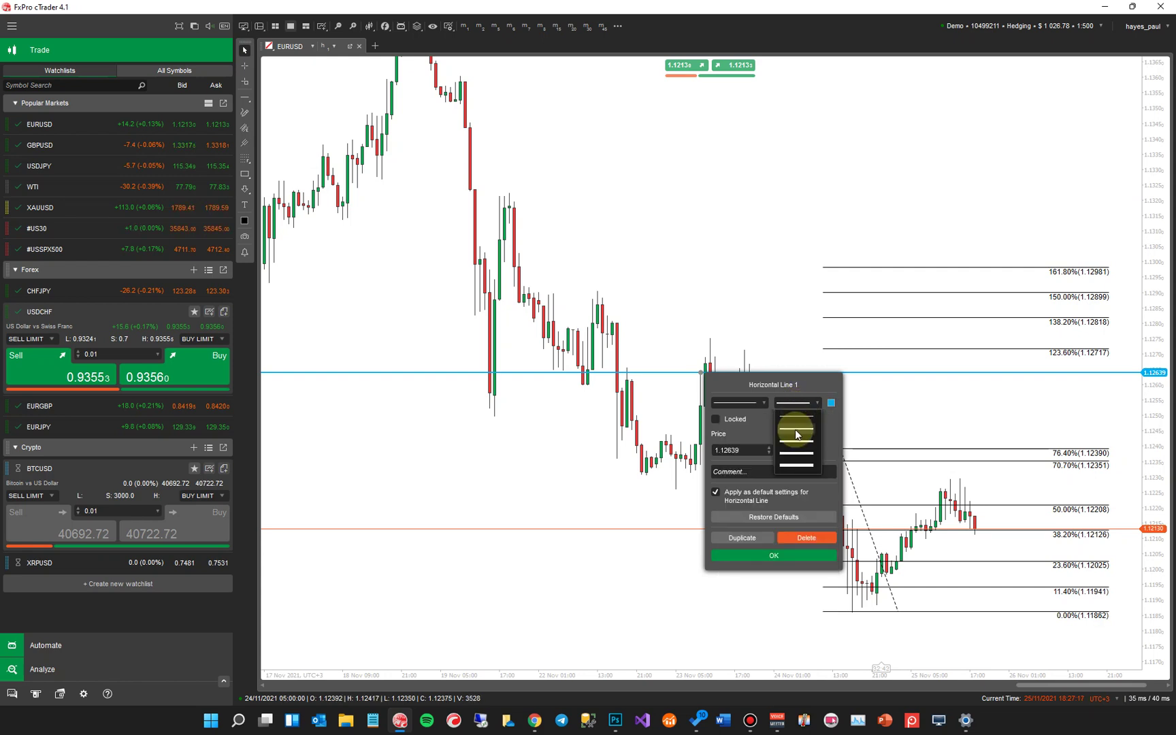
pyautogui.click(796, 433)
pyautogui.click(842, 399)
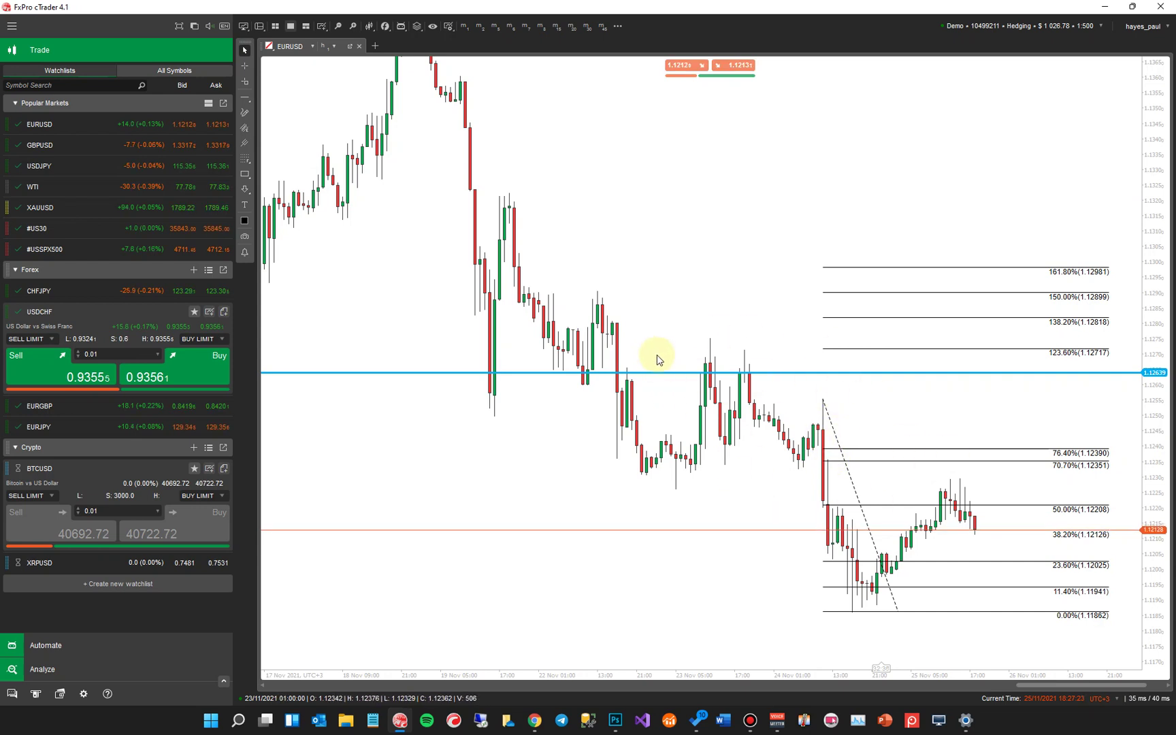
# Add BUY and SELL text labels on the chart near the Fibonacci levels
pyautogui.moveTo(249, 189)
pyautogui.click(245, 205)
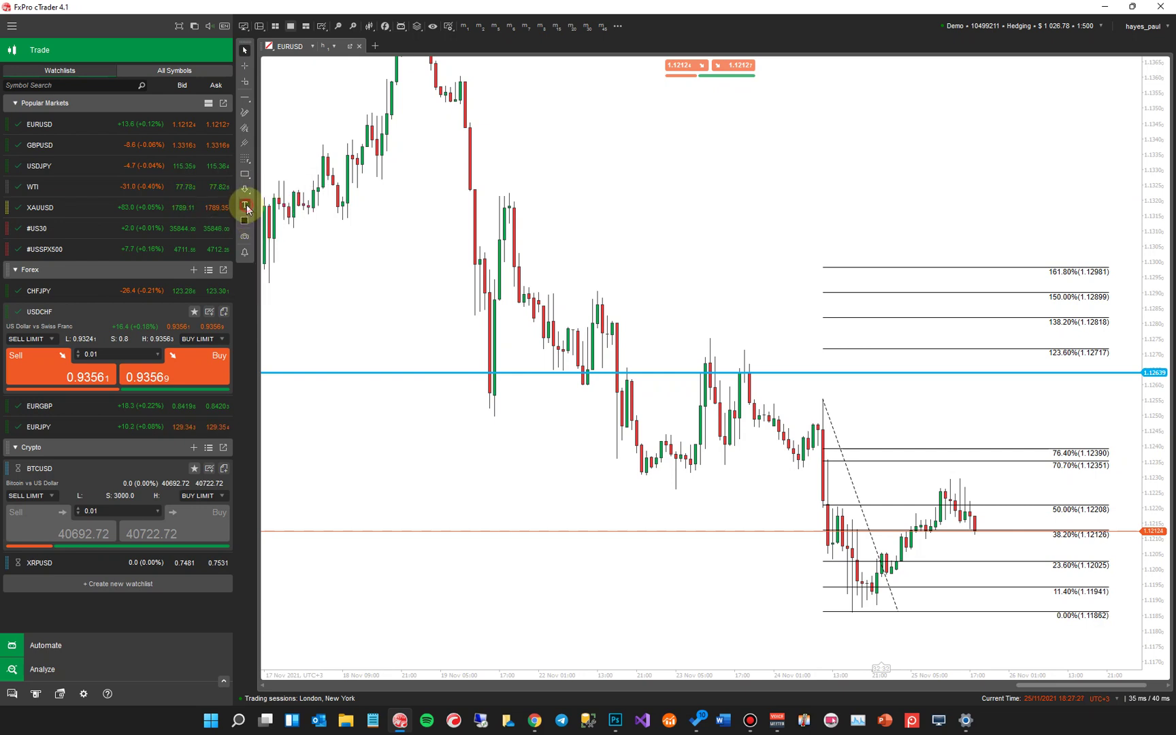
pyautogui.click(1002, 597)
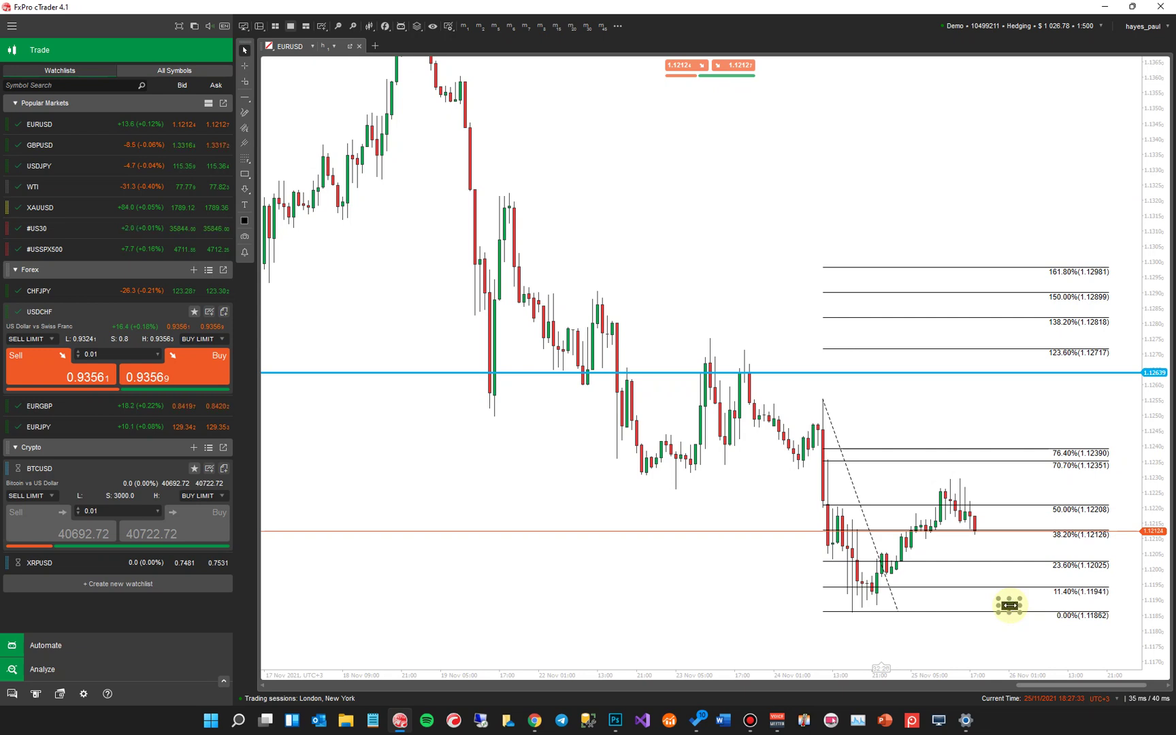
pyautogui.write('BUY')
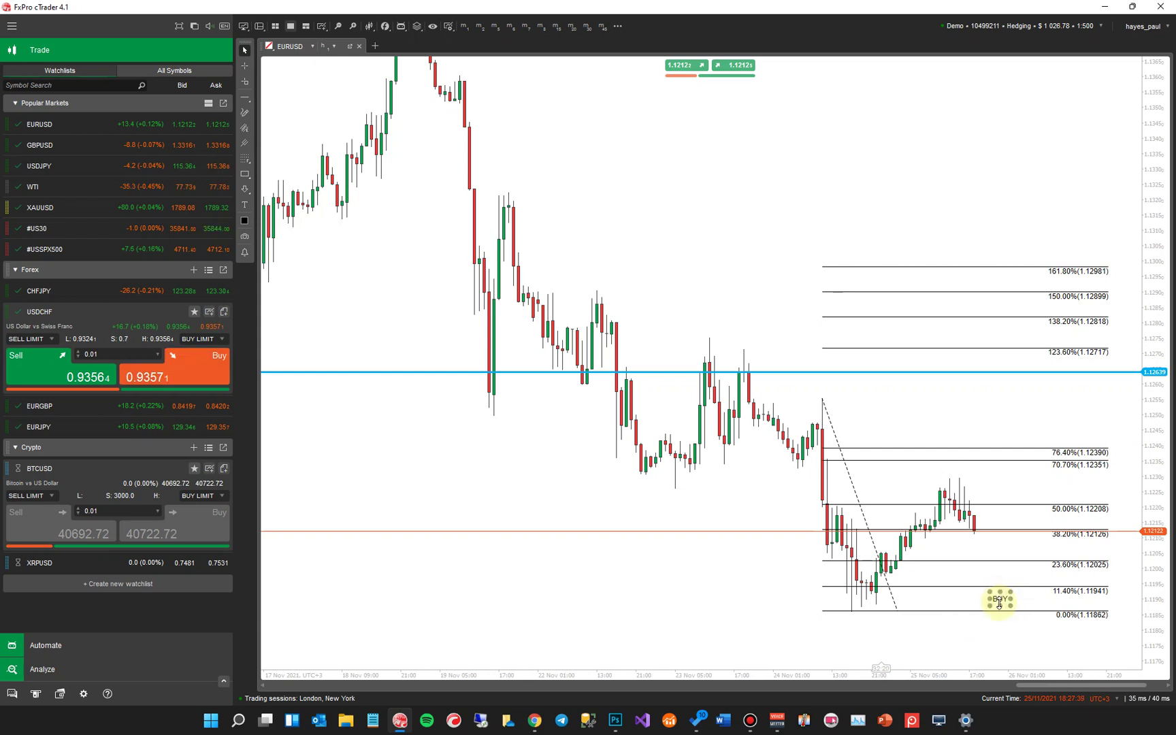
pyautogui.doubleClick(1001, 603)
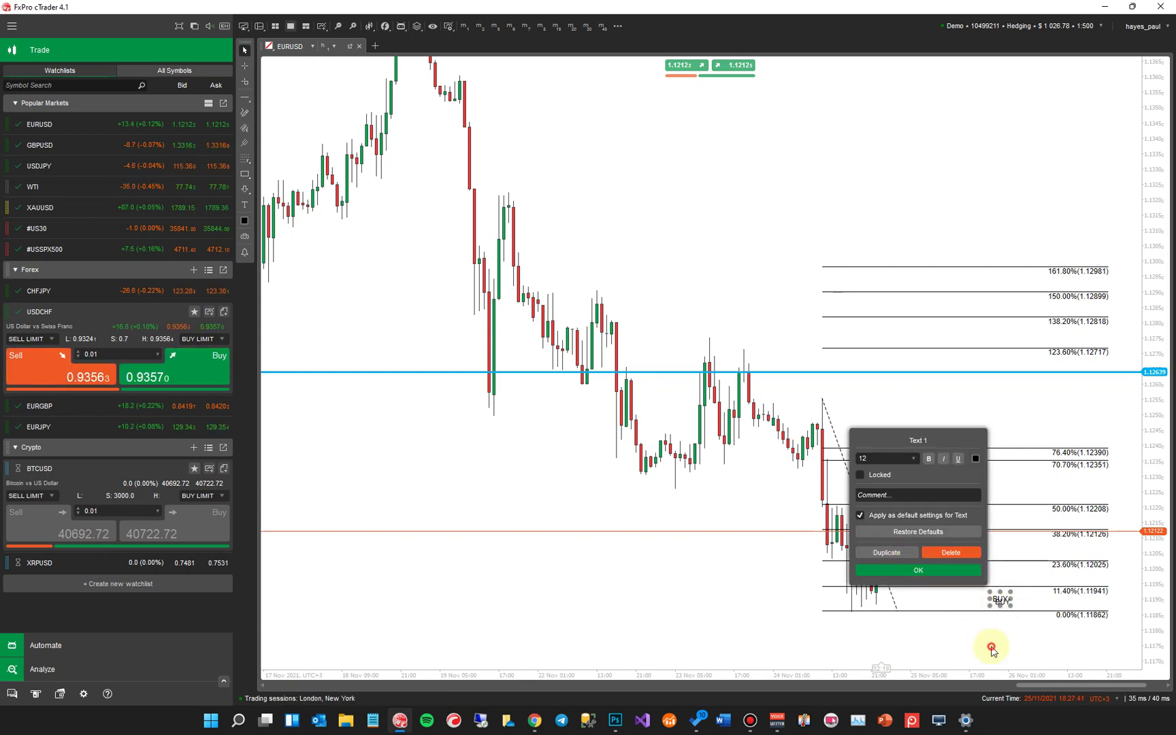
pyautogui.click(1002, 603)
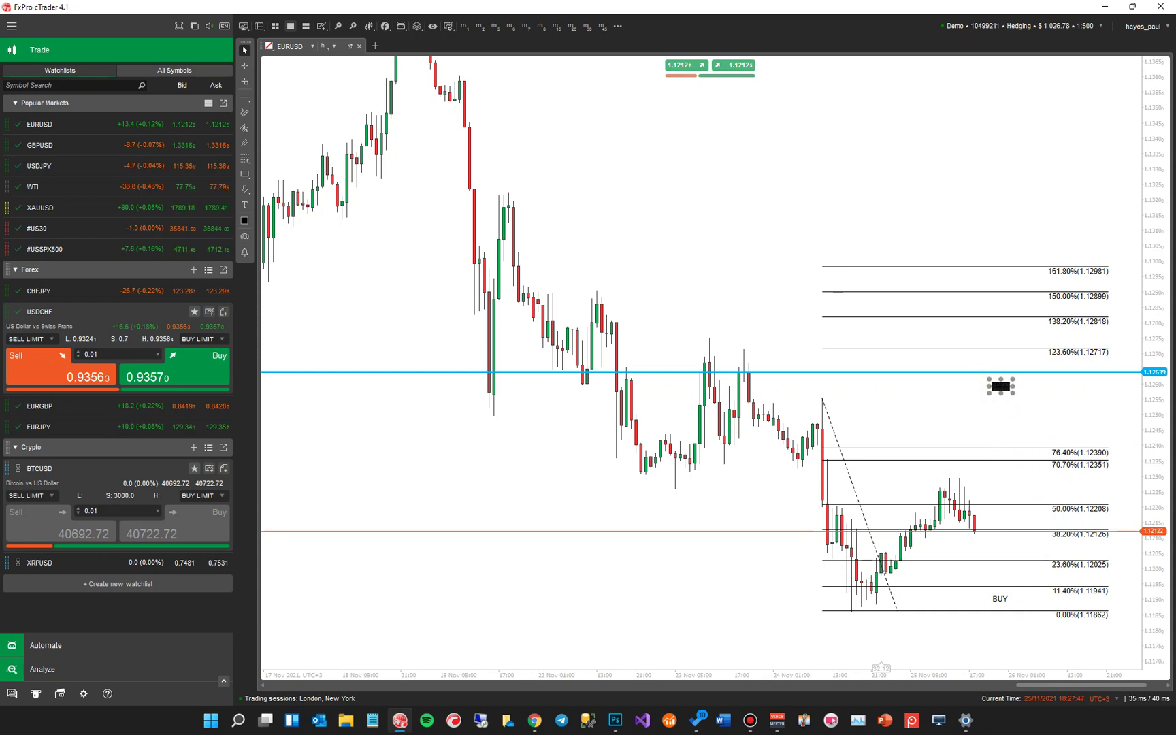
pyautogui.write('SELL')
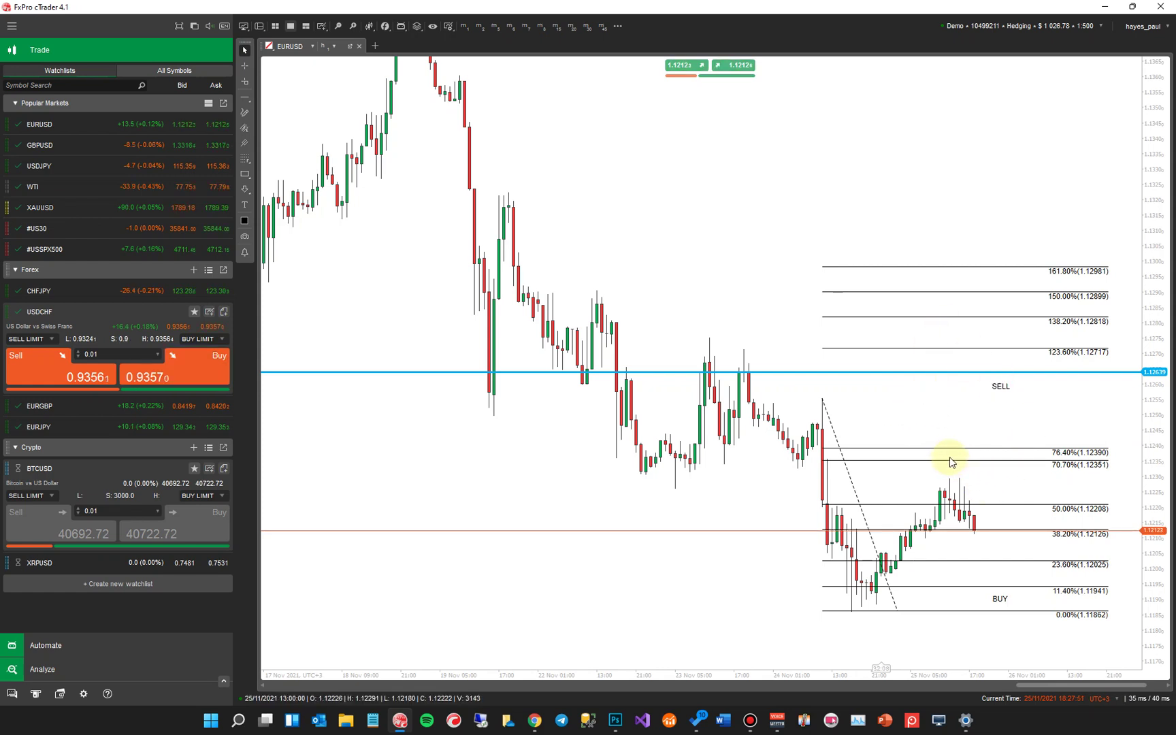
# Place a green up arrow below the BUY label
pyautogui.click(245, 189)
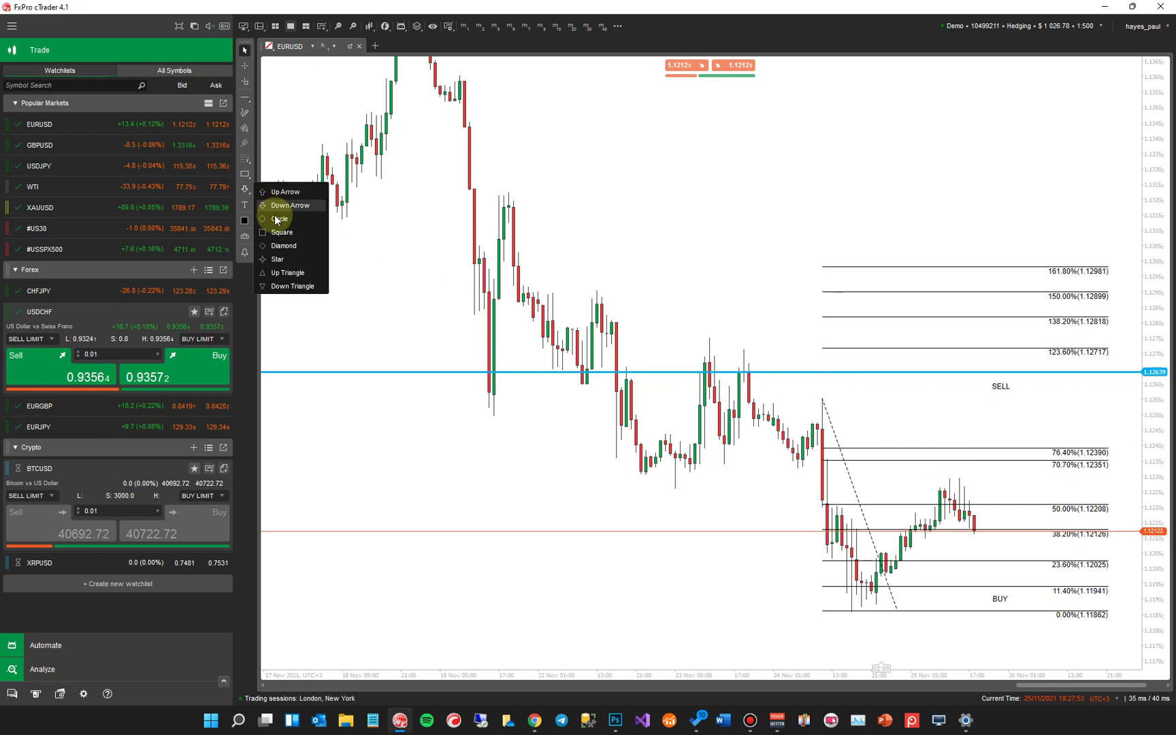
pyautogui.click(281, 192)
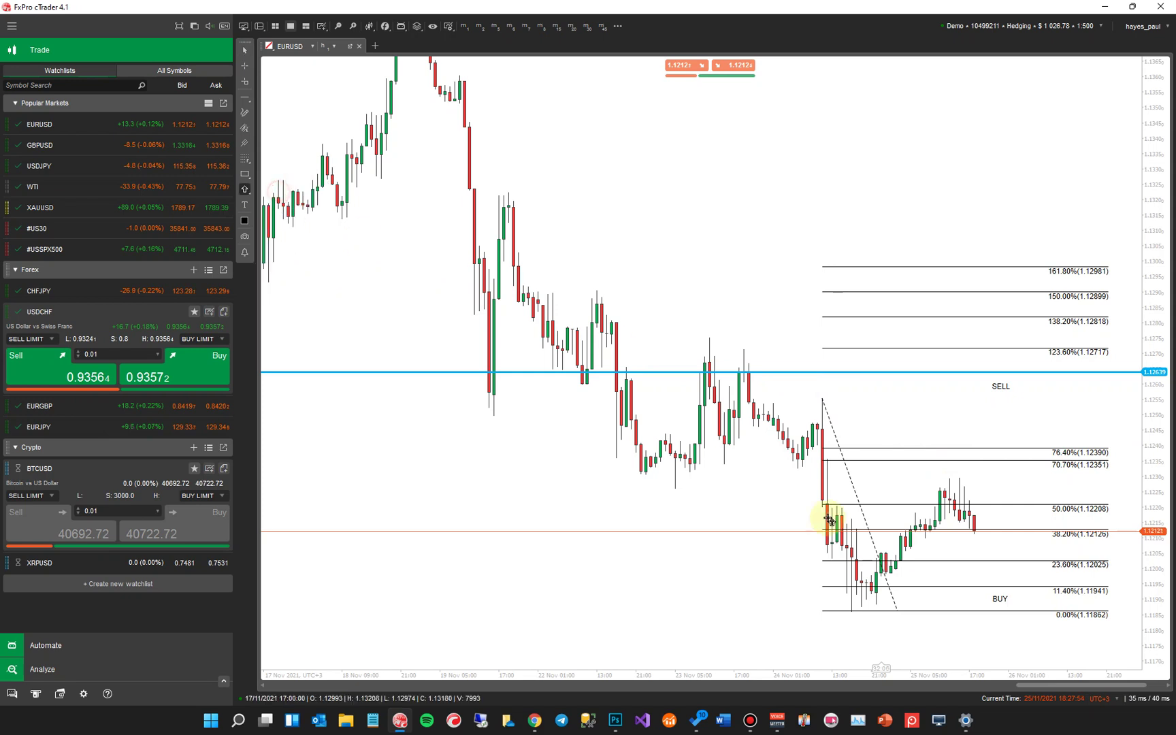
pyautogui.click(1002, 621)
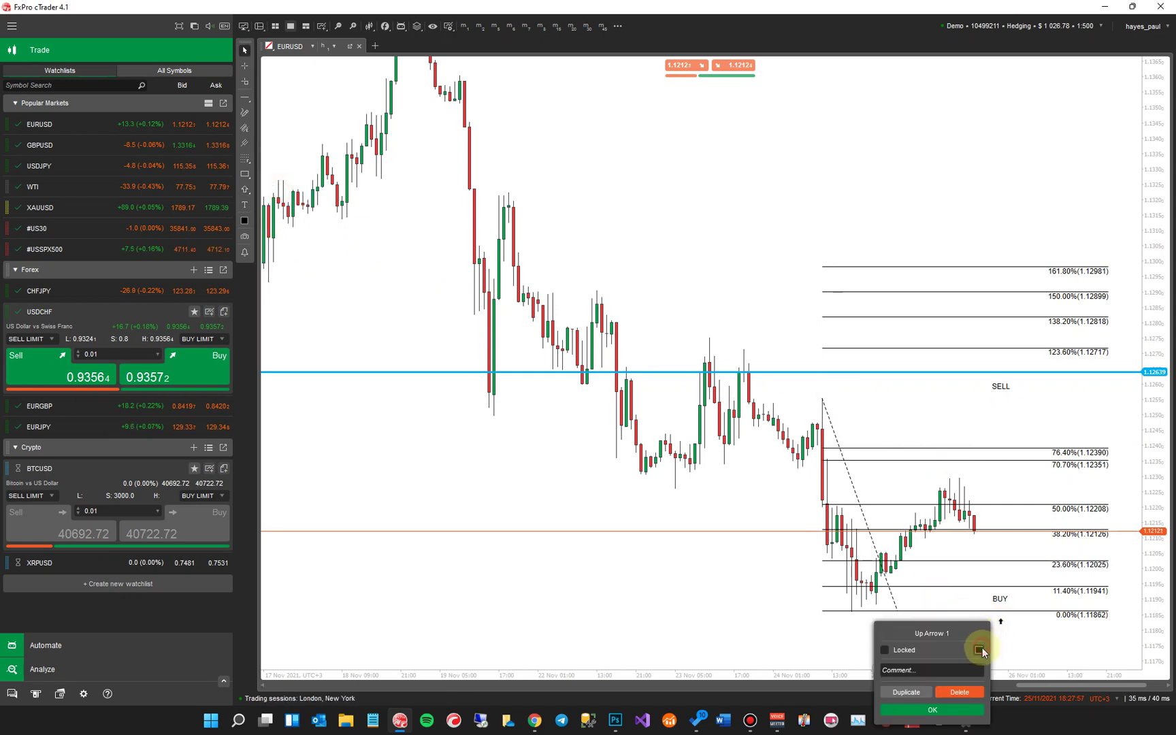
pyautogui.click(980, 650)
pyautogui.click(954, 491)
pyautogui.click(1045, 649)
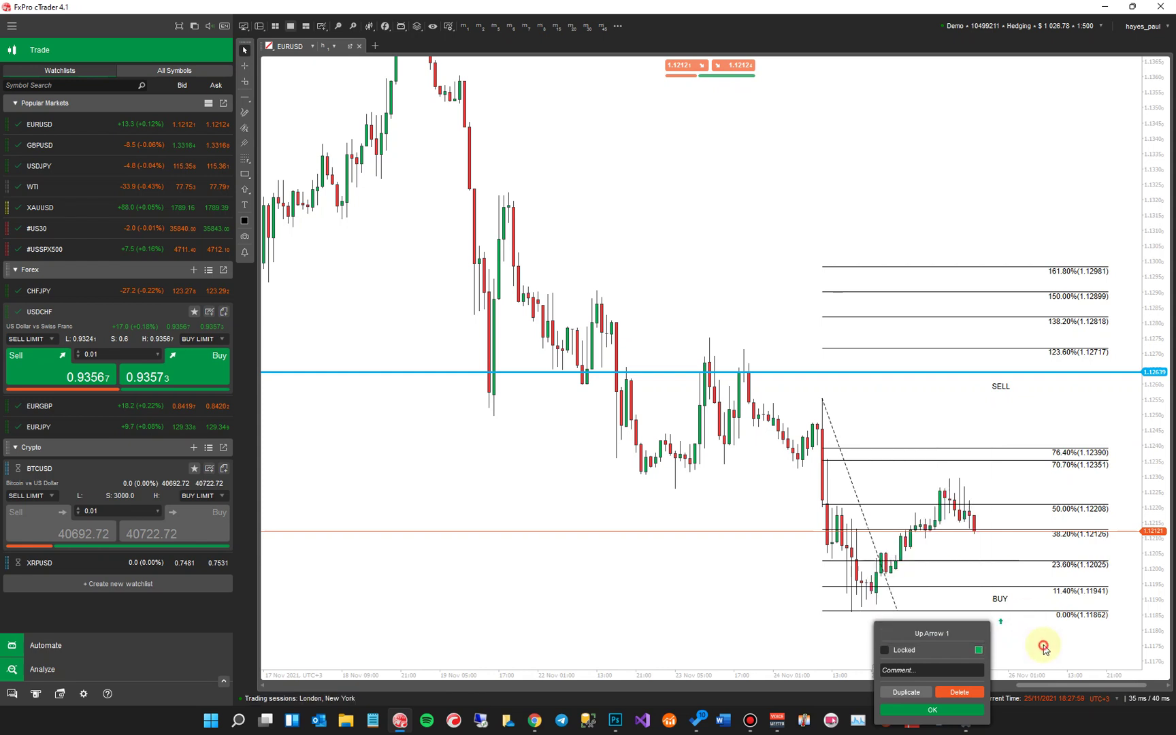
pyautogui.click(1001, 620)
pyautogui.click(1031, 625)
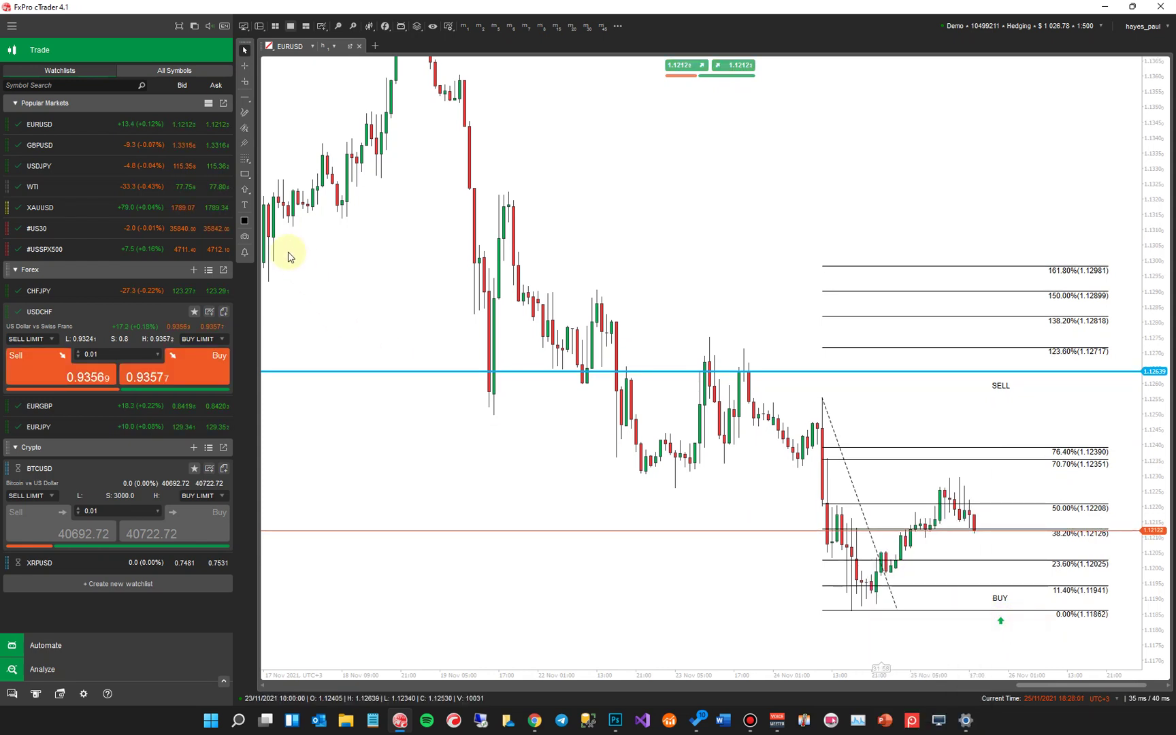
# Add a red down arrow beneath the SELL label
pyautogui.click(245, 189)
pyautogui.click(310, 205)
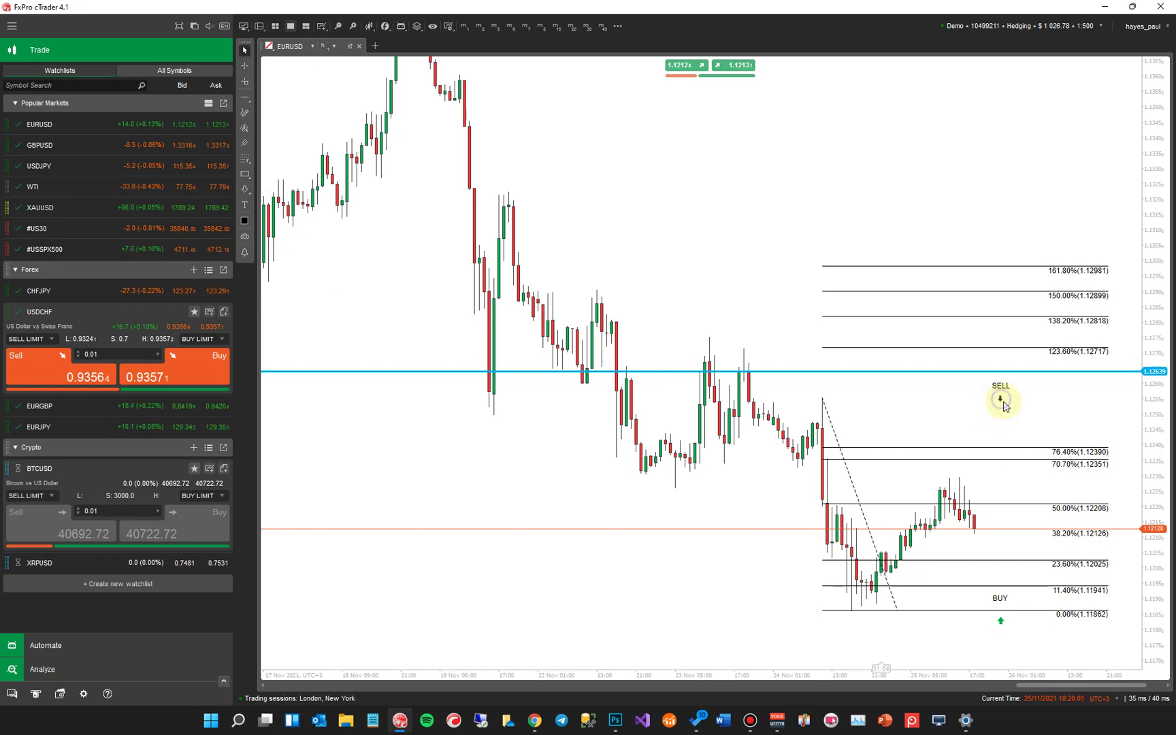
pyautogui.click(978, 428)
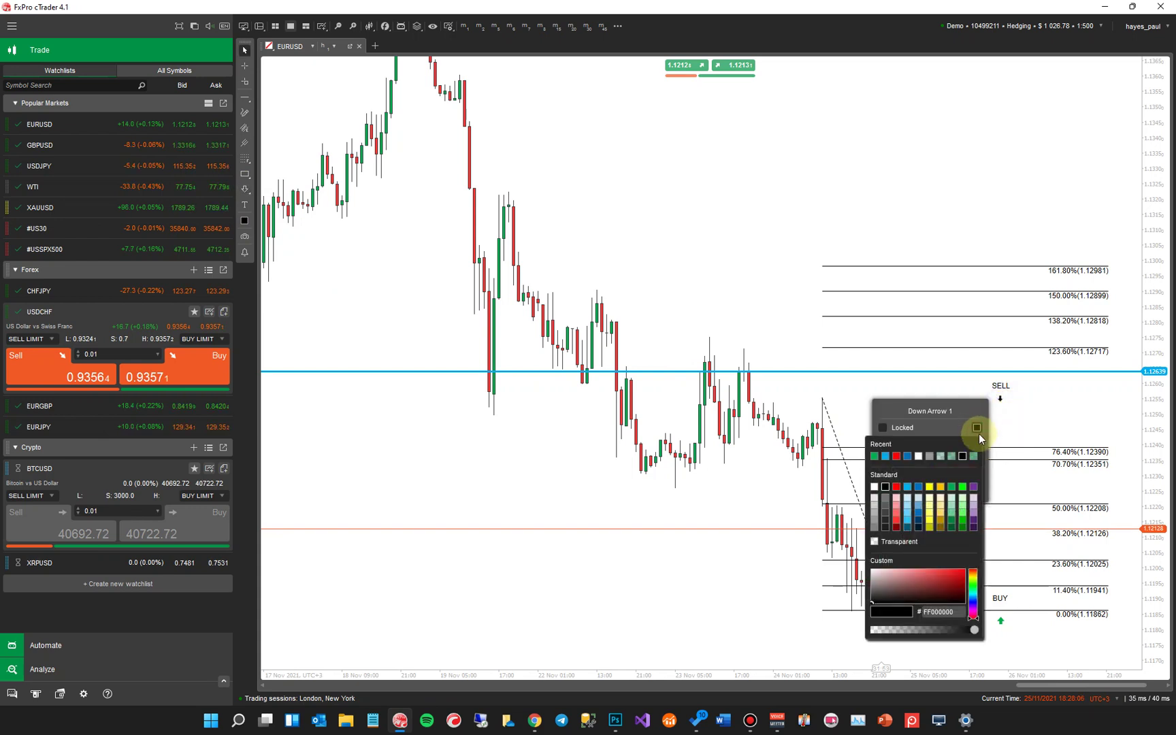
pyautogui.click(896, 456)
pyautogui.click(1005, 439)
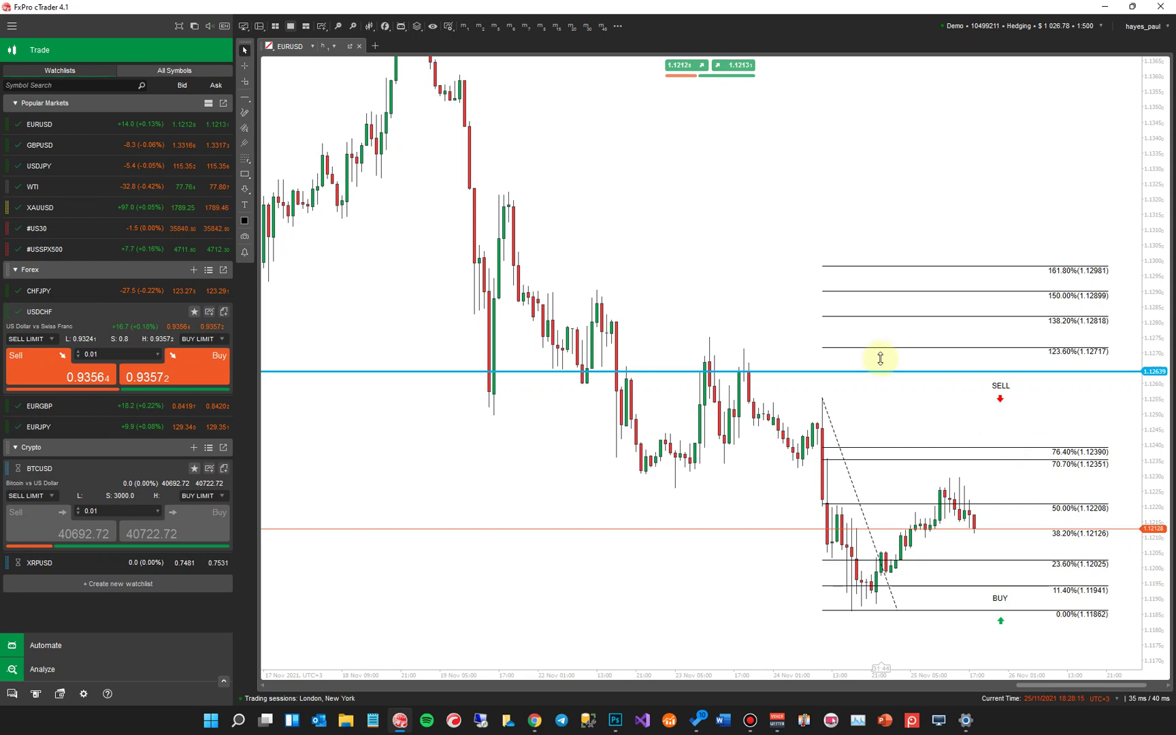
pyautogui.click(244, 160)
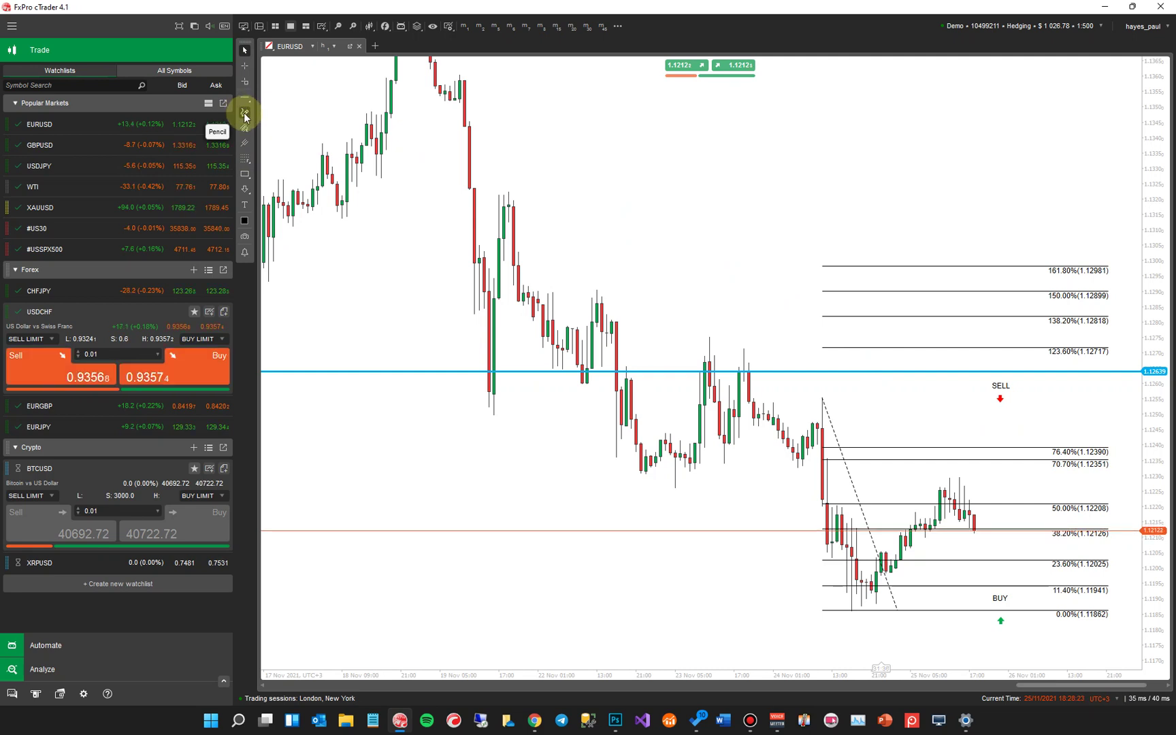
# Draw a descending trend line along the falling EURUSD highs and colour it purple
pyautogui.click(246, 98)
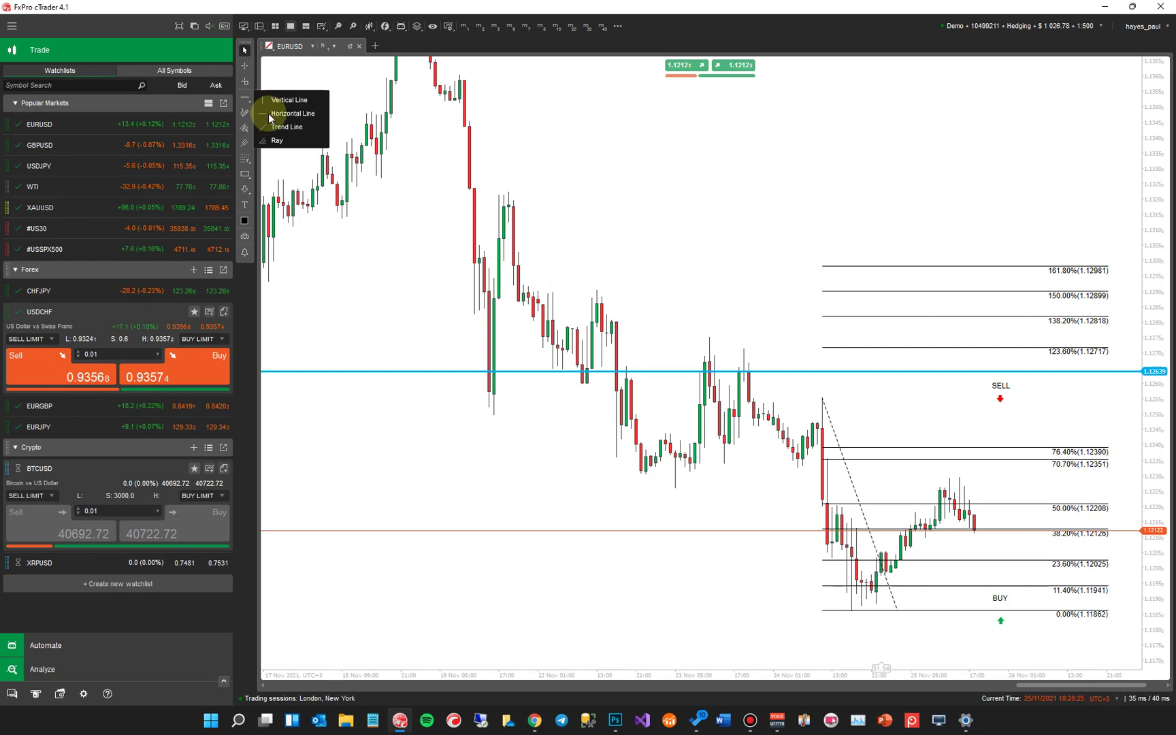
pyautogui.click(273, 121)
pyautogui.moveTo(601, 251)
pyautogui.mouseDown()
pyautogui.moveTo(742, 354)
pyautogui.moveTo(977, 484)
pyautogui.mouseUp()
pyautogui.moveTo(601, 251); pyautogui.dragTo(620, 272)
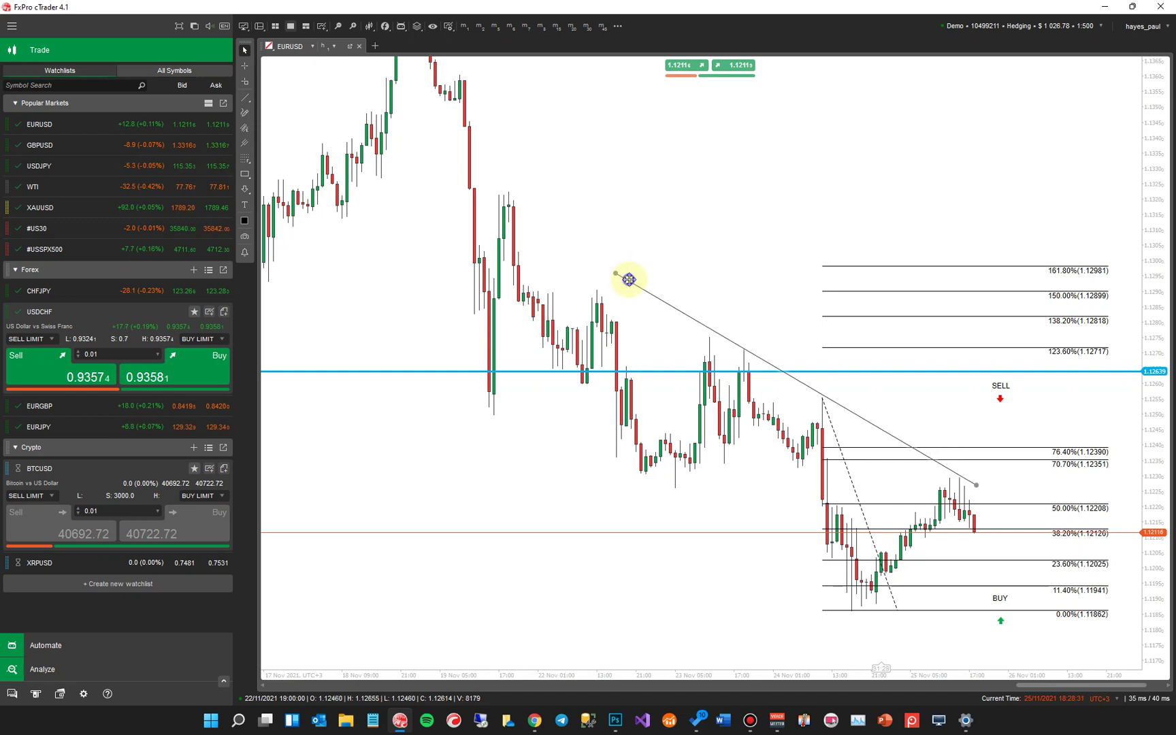
pyautogui.rightClick(620, 273)
pyautogui.click(605, 310)
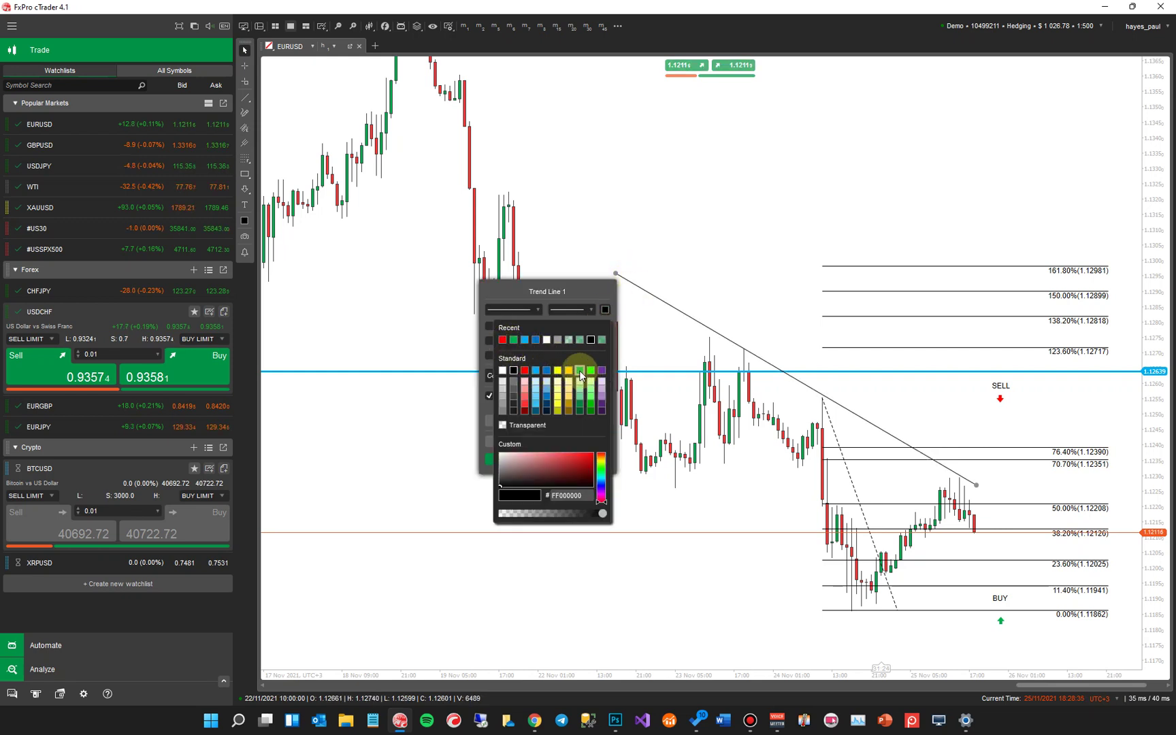
pyautogui.click(601, 381)
pyautogui.click(745, 235)
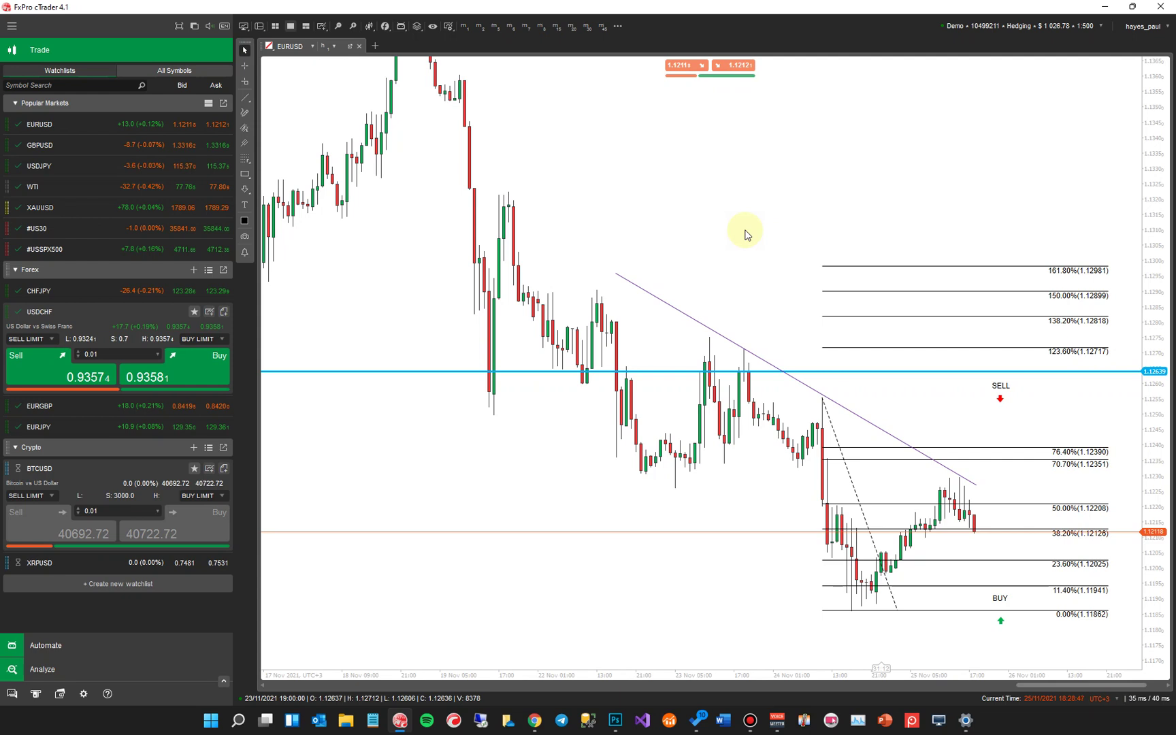
# Open the saved EURUSD .cchart file in Notepad from the Open As dialog
pyautogui.hotkey('ctrl', 'o')
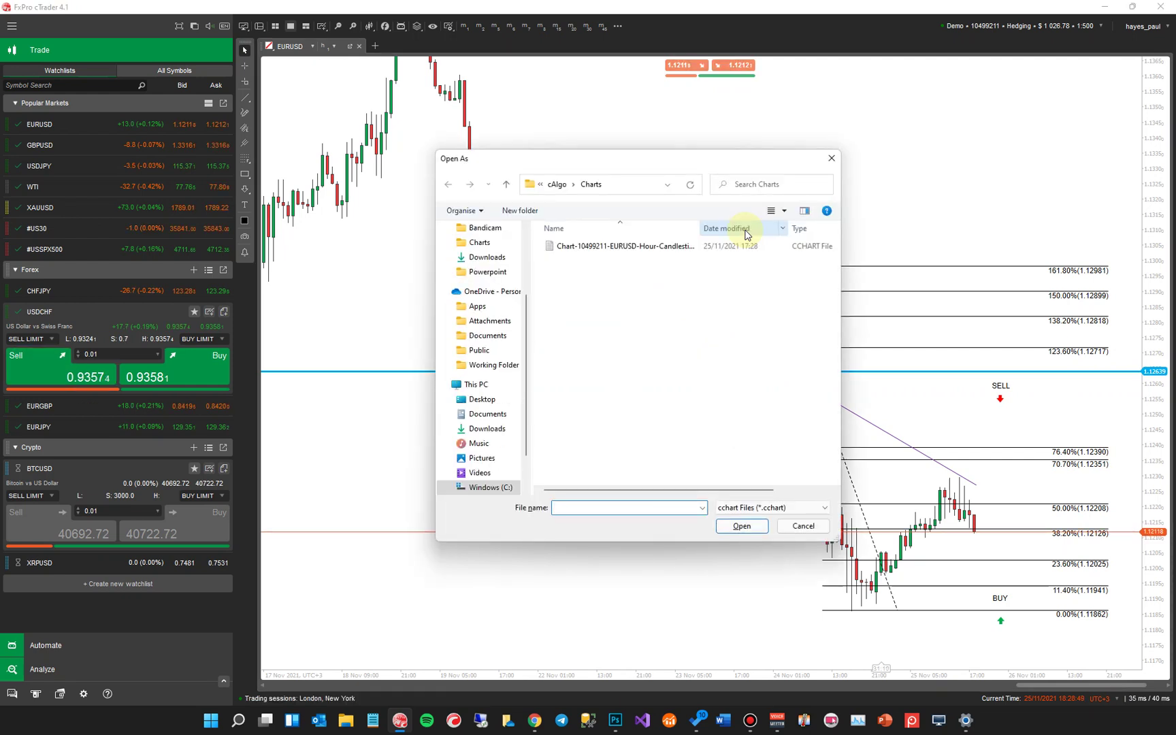
pyautogui.click(655, 246)
pyautogui.rightClick(657, 249)
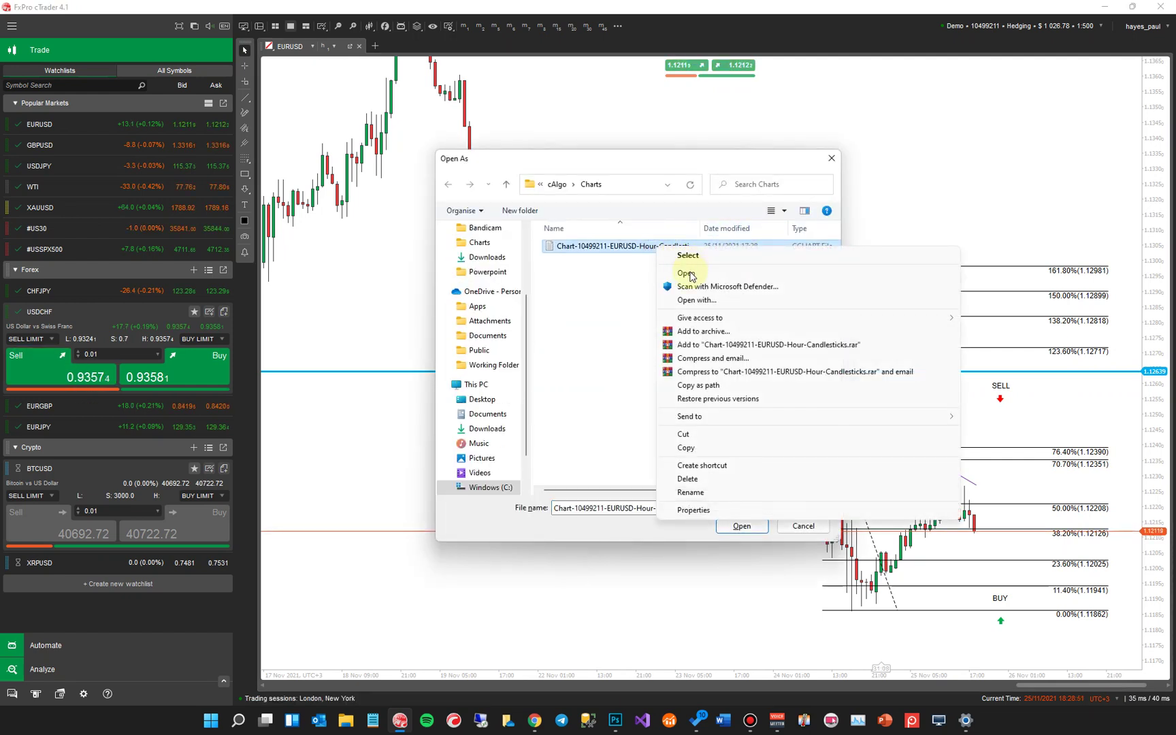
pyautogui.click(695, 301)
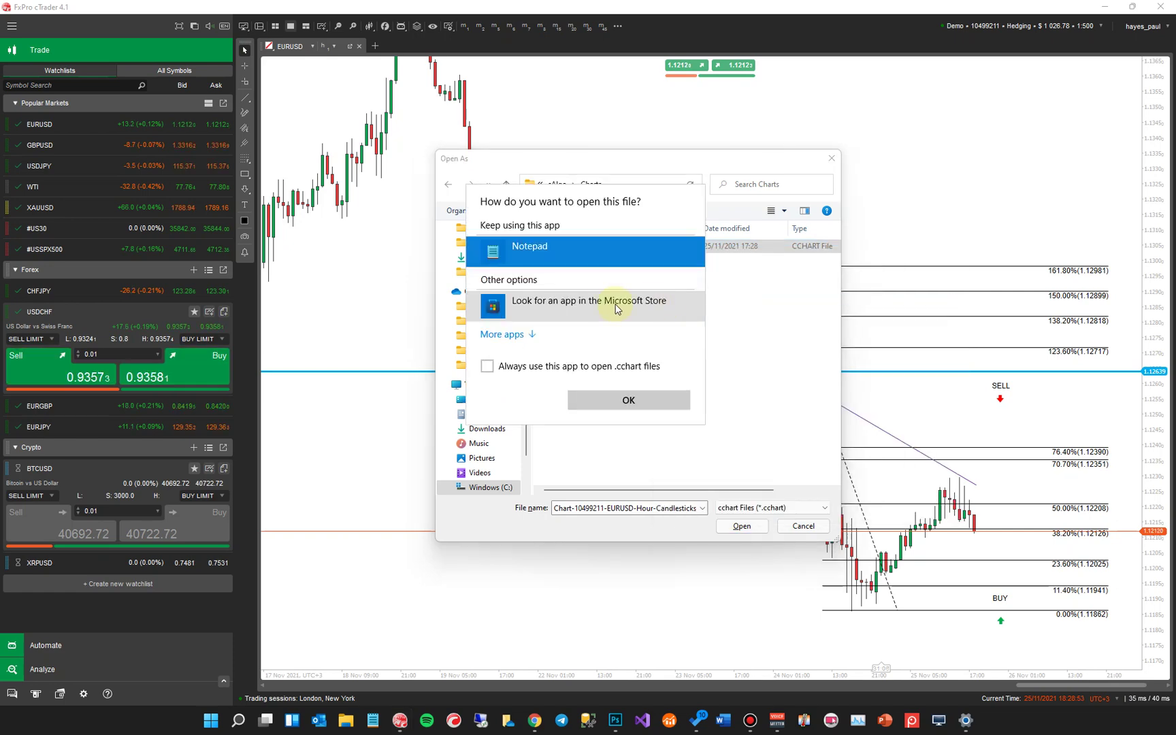
pyautogui.click(552, 259)
pyautogui.click(626, 399)
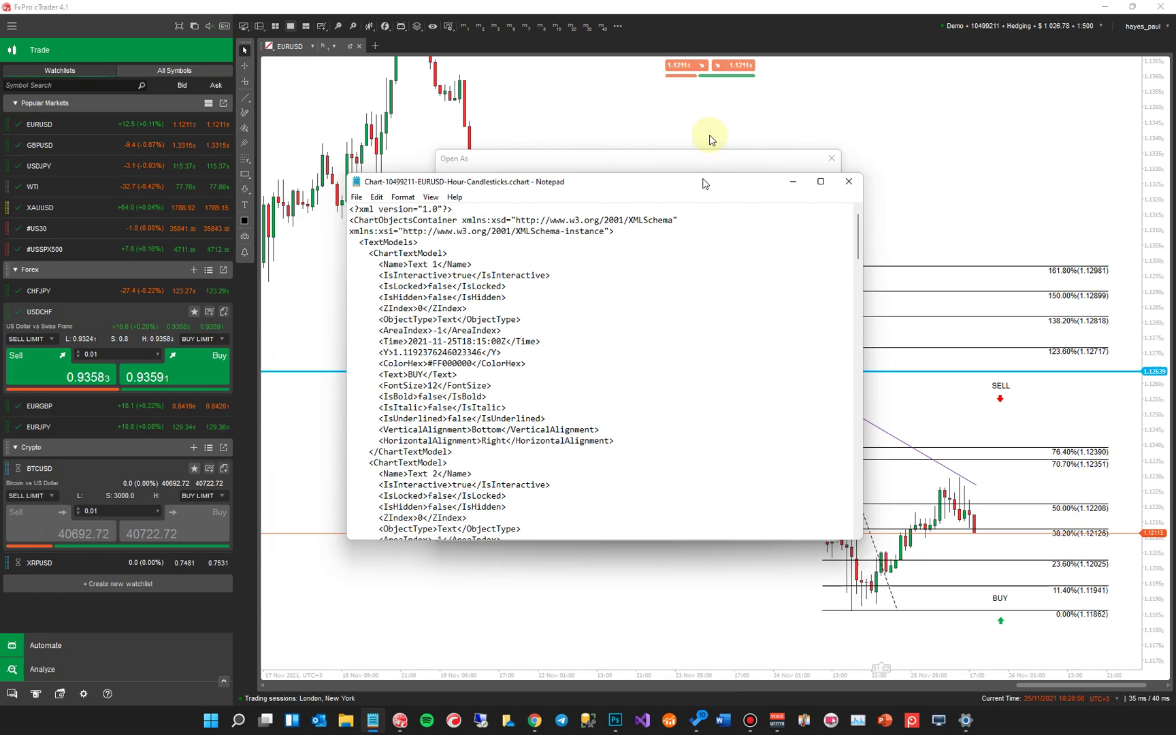
# Enlarge Notepad, read through the drawings' XML, then close Notepad and the Open As dialog
pyautogui.moveTo(633, 493); pyautogui.dragTo(613, 597)
pyautogui.scroll(-20, 506, 449)
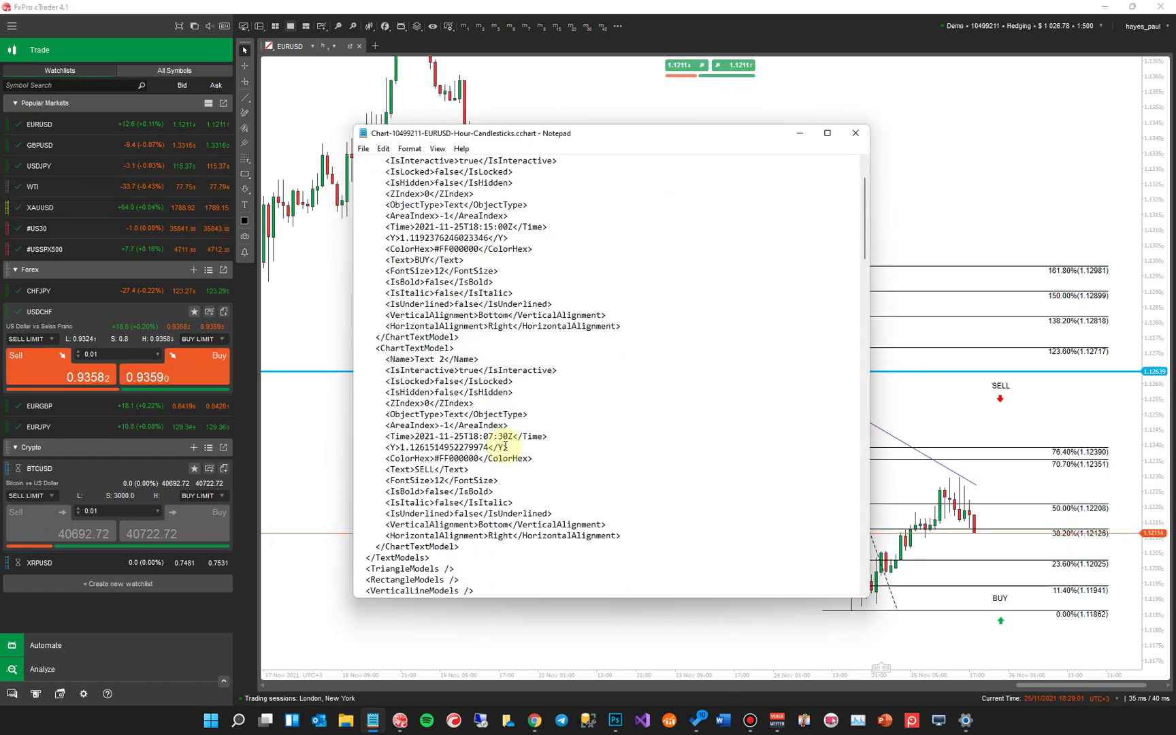
pyautogui.scroll(-15, 509, 437)
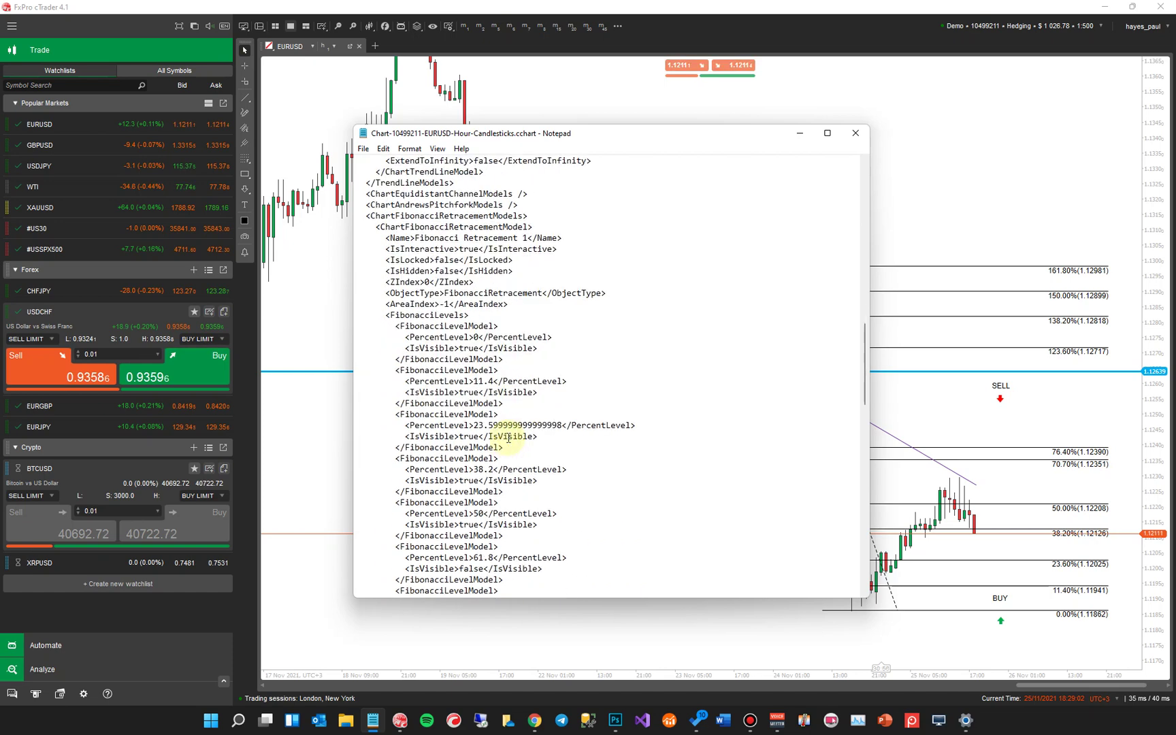
pyautogui.scroll(-12, 510, 435)
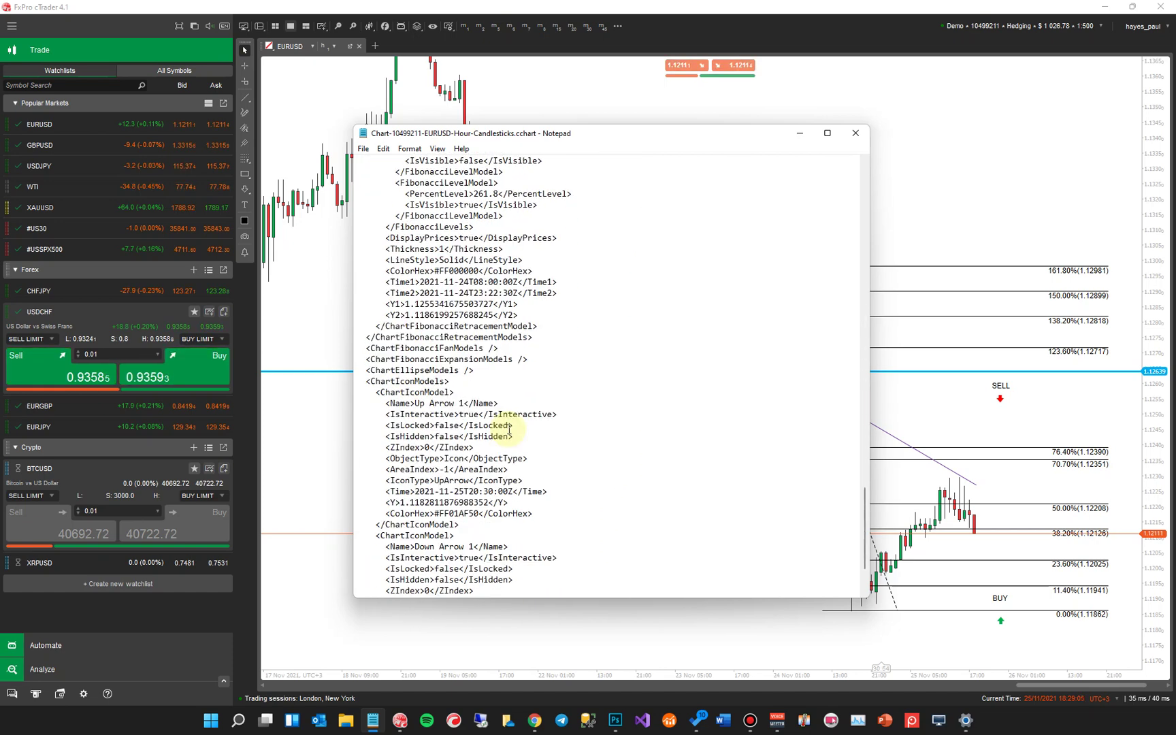
pyautogui.click(856, 134)
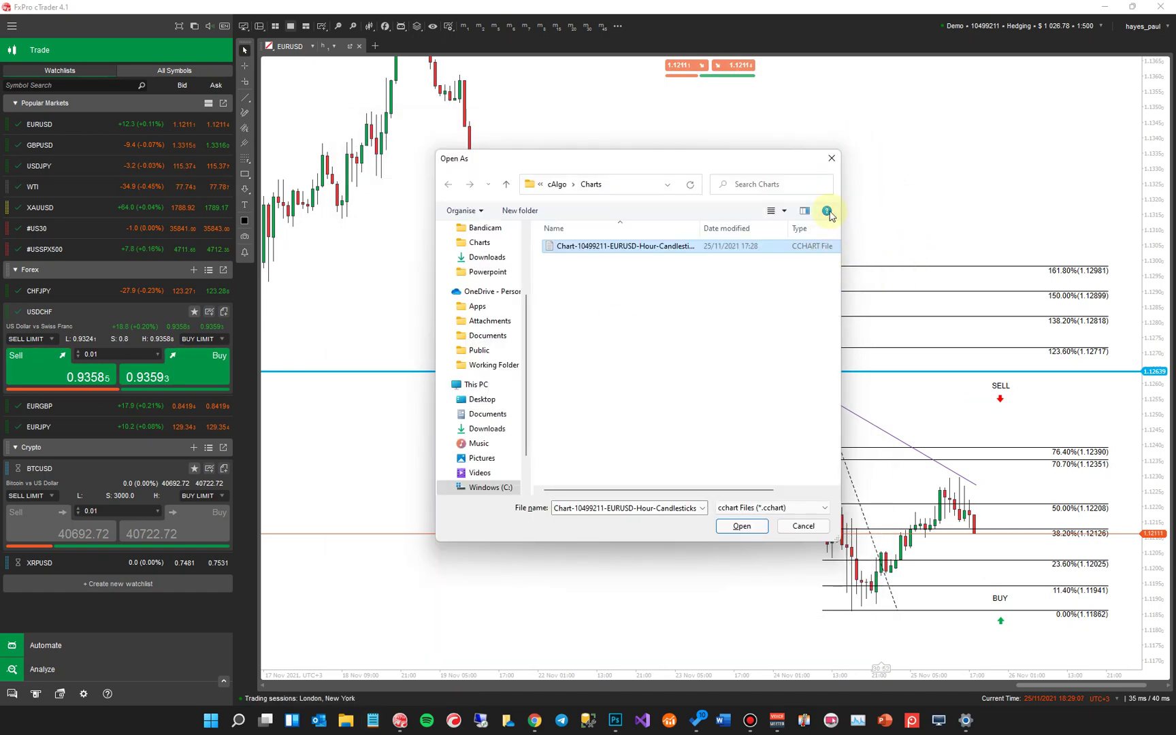
pyautogui.click(835, 156)
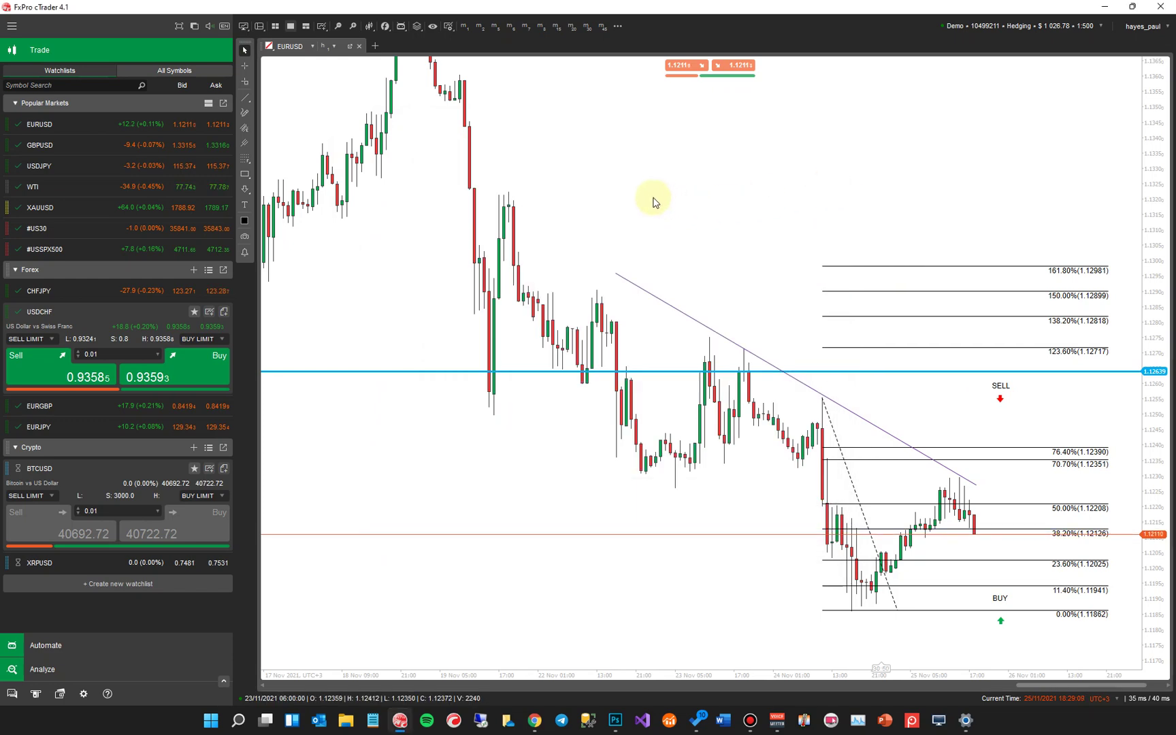
# Open a new EURUSD chart tab and add the Chart Template Saver indicator with default settings
pyautogui.click(375, 46)
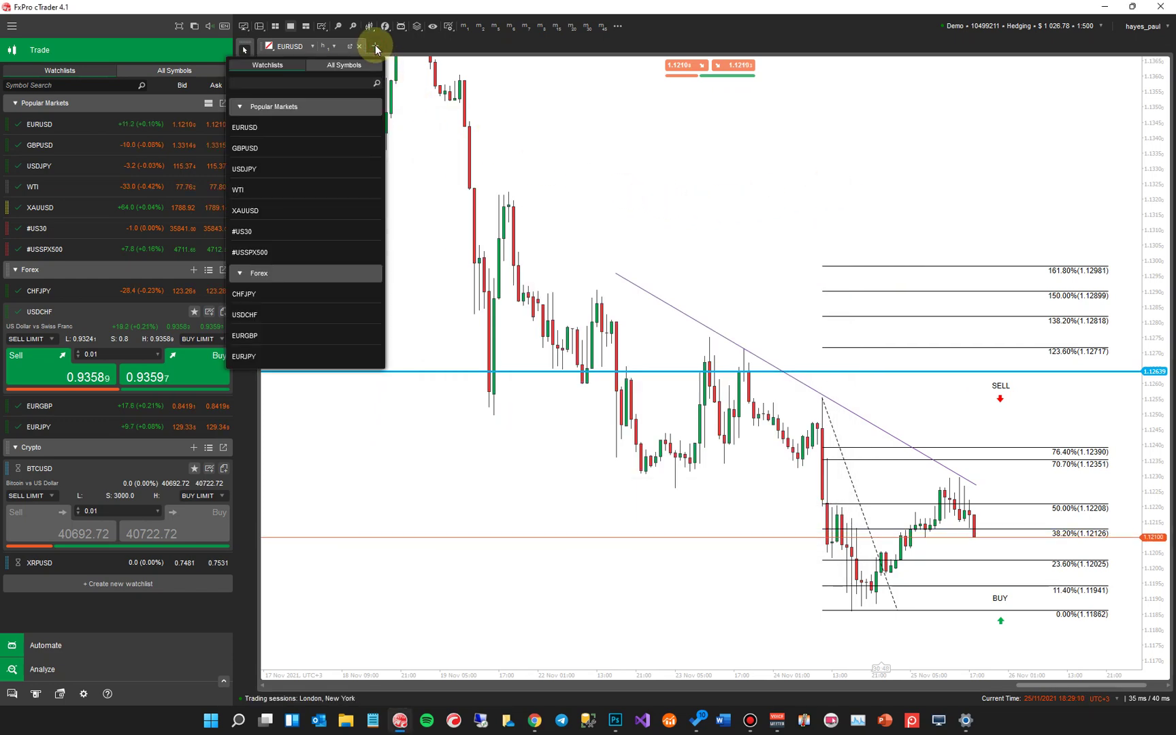
pyautogui.click(252, 126)
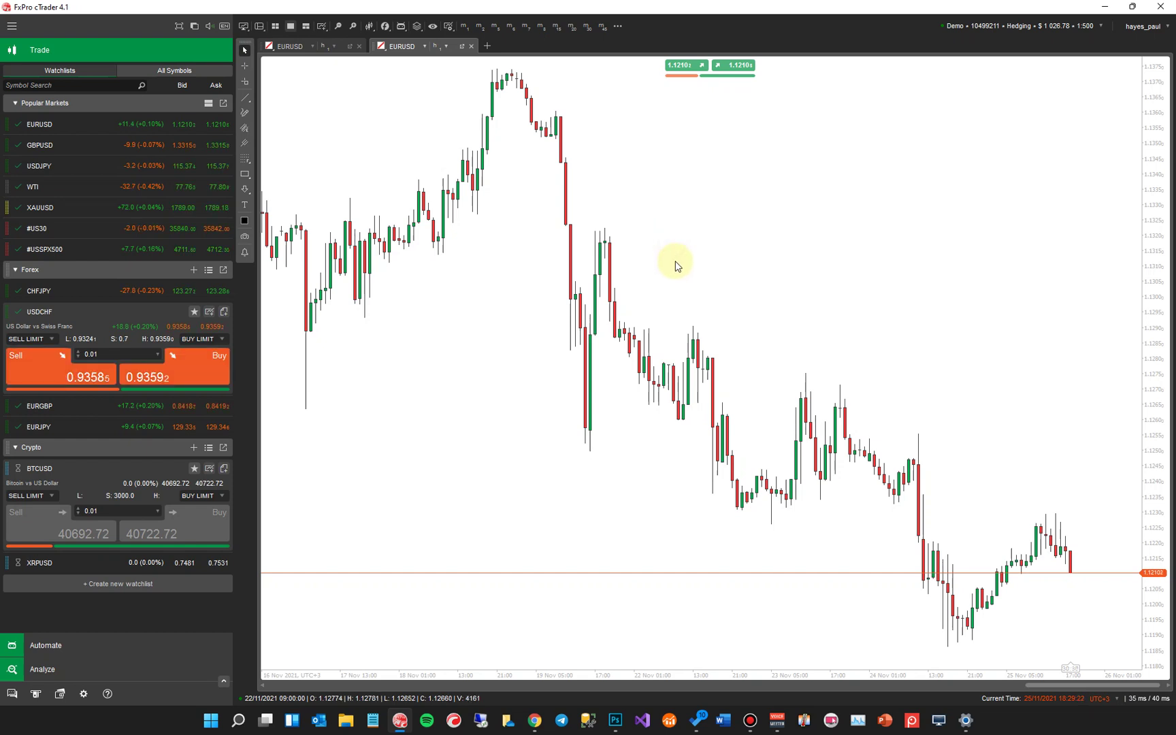
pyautogui.hotkey('ctrl', 'f')
pyautogui.write('draw')
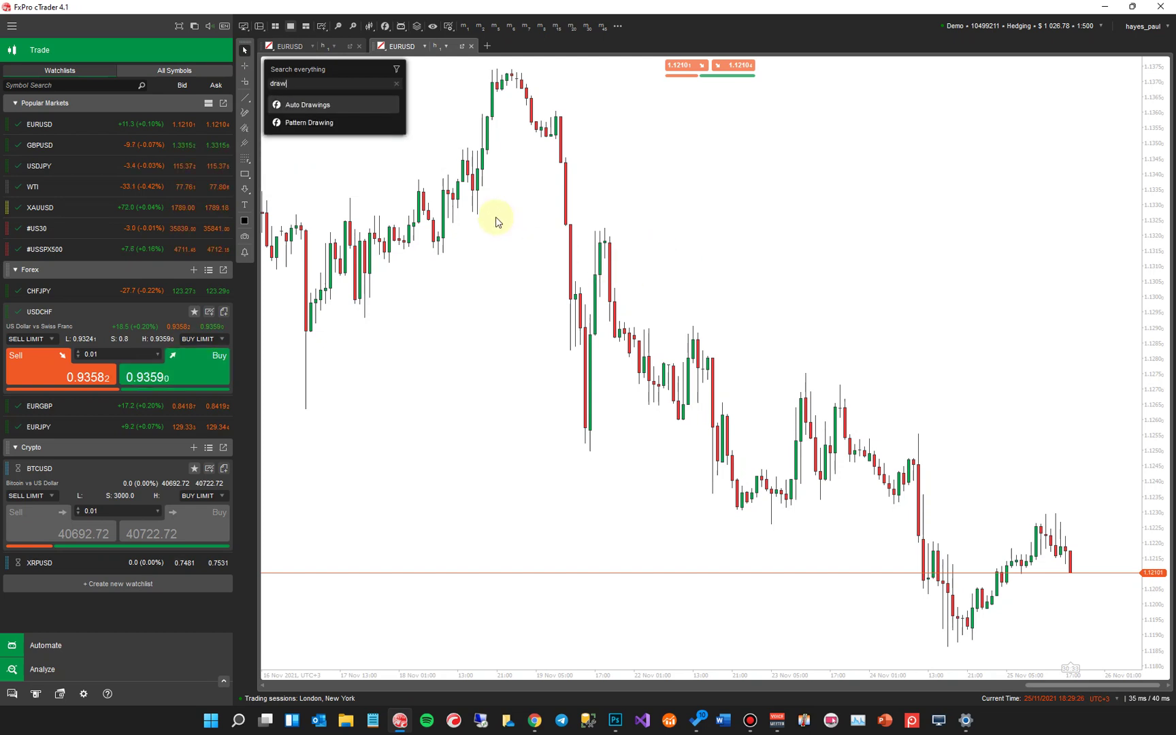
pyautogui.write('in')
pyautogui.press('BackSpace')
pyautogui.press('BackSpace')
pyautogui.press('BackSpace')
pyautogui.press('BackSpace')
pyautogui.press('BackSpace')
pyautogui.press('BackSpace')
pyautogui.write('c')
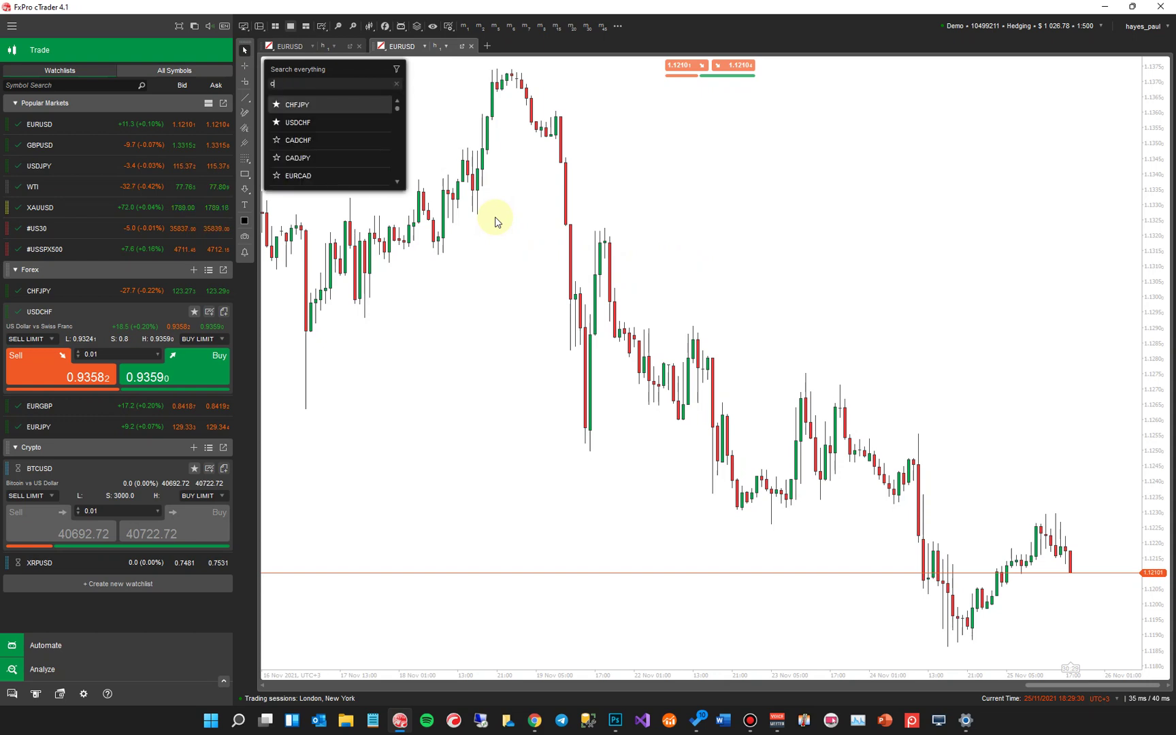
pyautogui.write('hart')
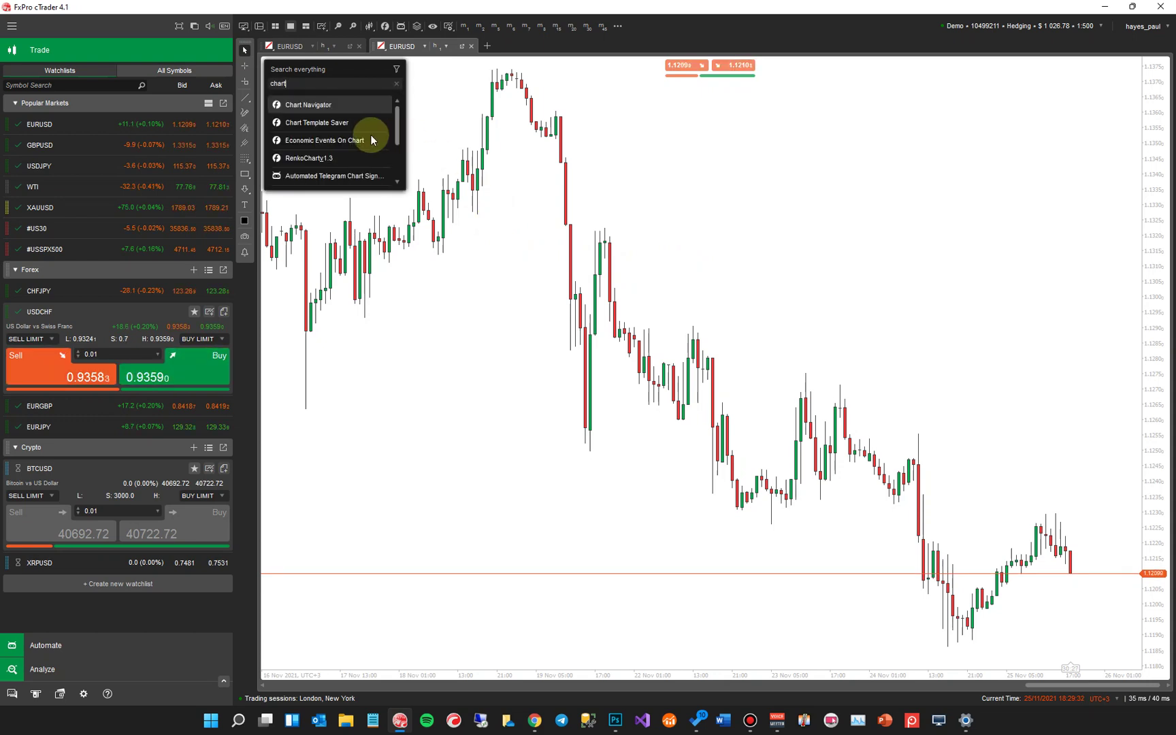
pyautogui.click(344, 124)
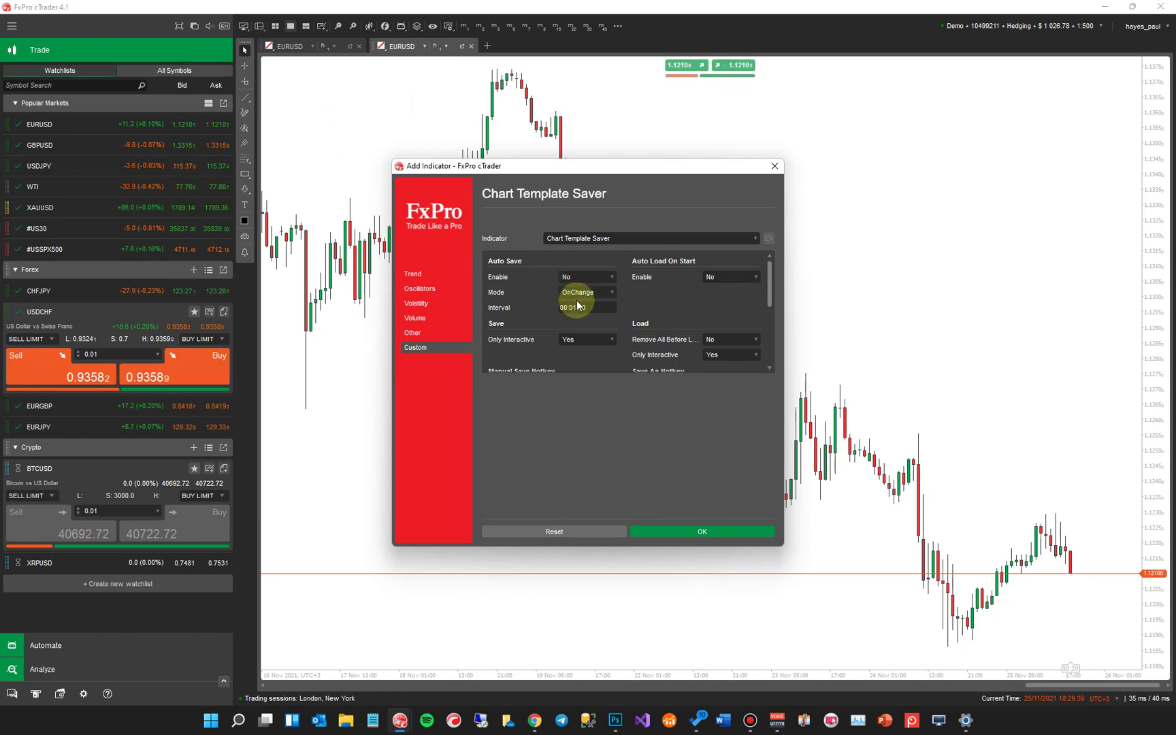
pyautogui.click(674, 532)
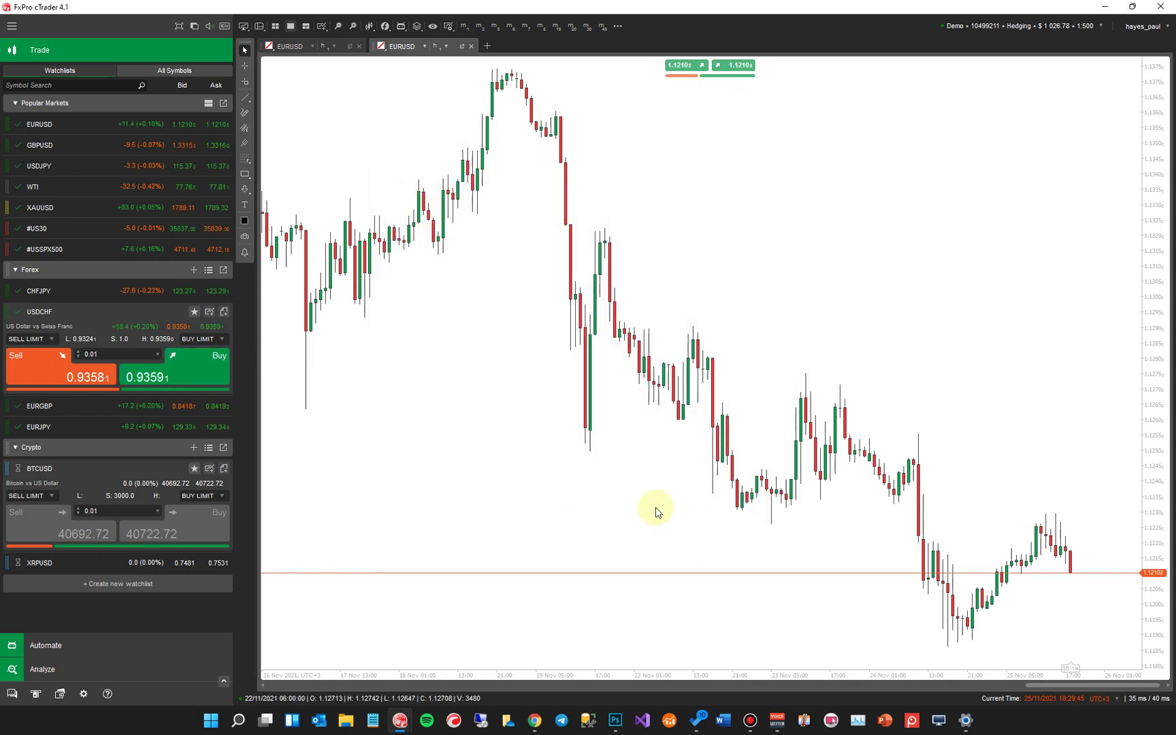
# Compare the original and new EURUSD tabs, then pan the new chart to show the loaded drawings
pyautogui.click(298, 45)
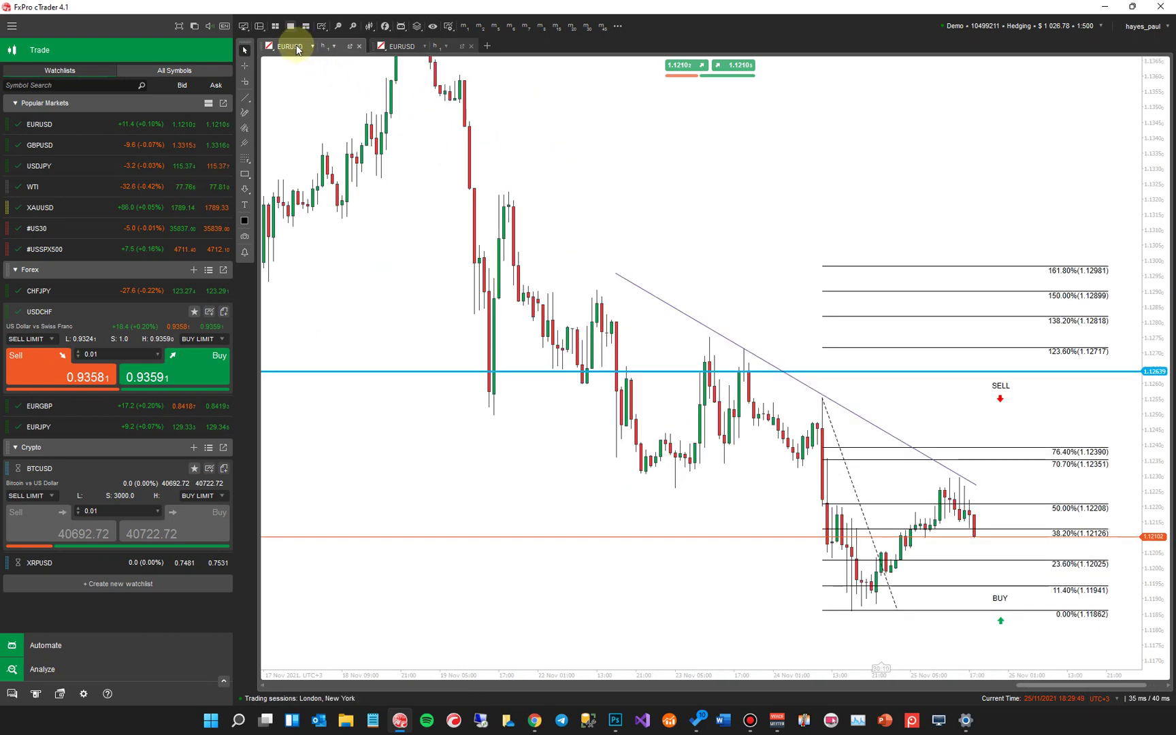
pyautogui.click(411, 47)
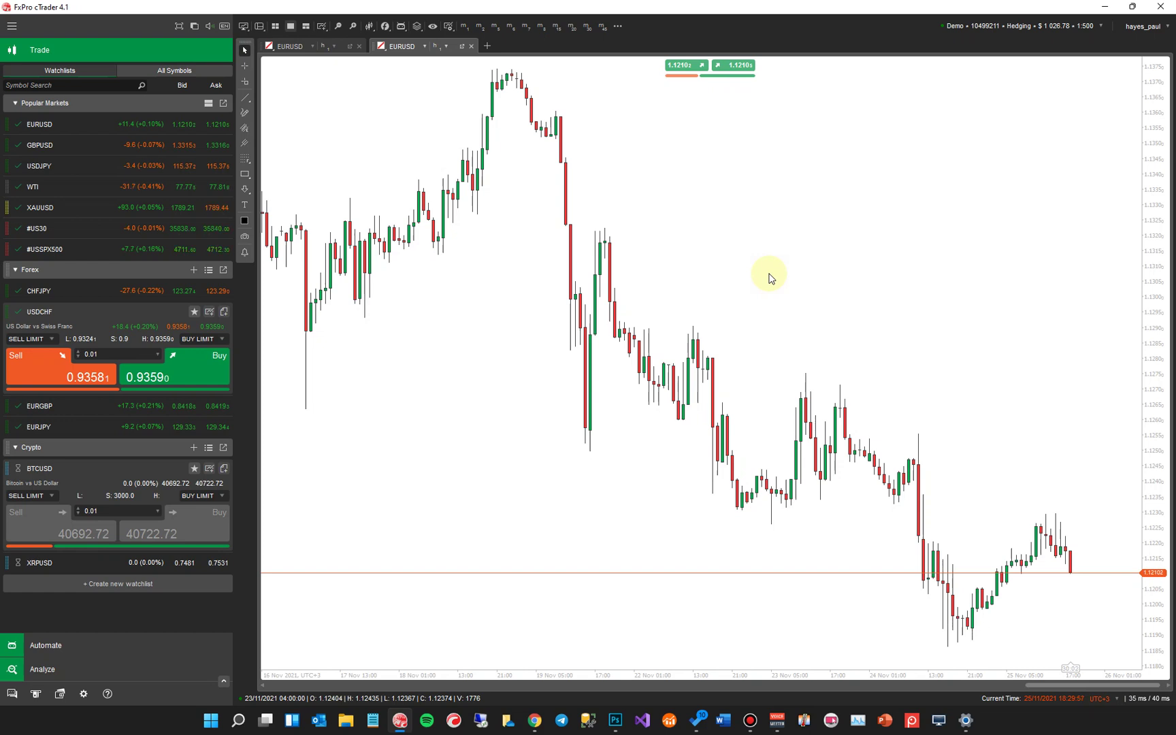
pyautogui.moveTo(859, 284); pyautogui.dragTo(763, 231)
pyautogui.moveTo(1078, 672); pyautogui.dragTo(972, 651)
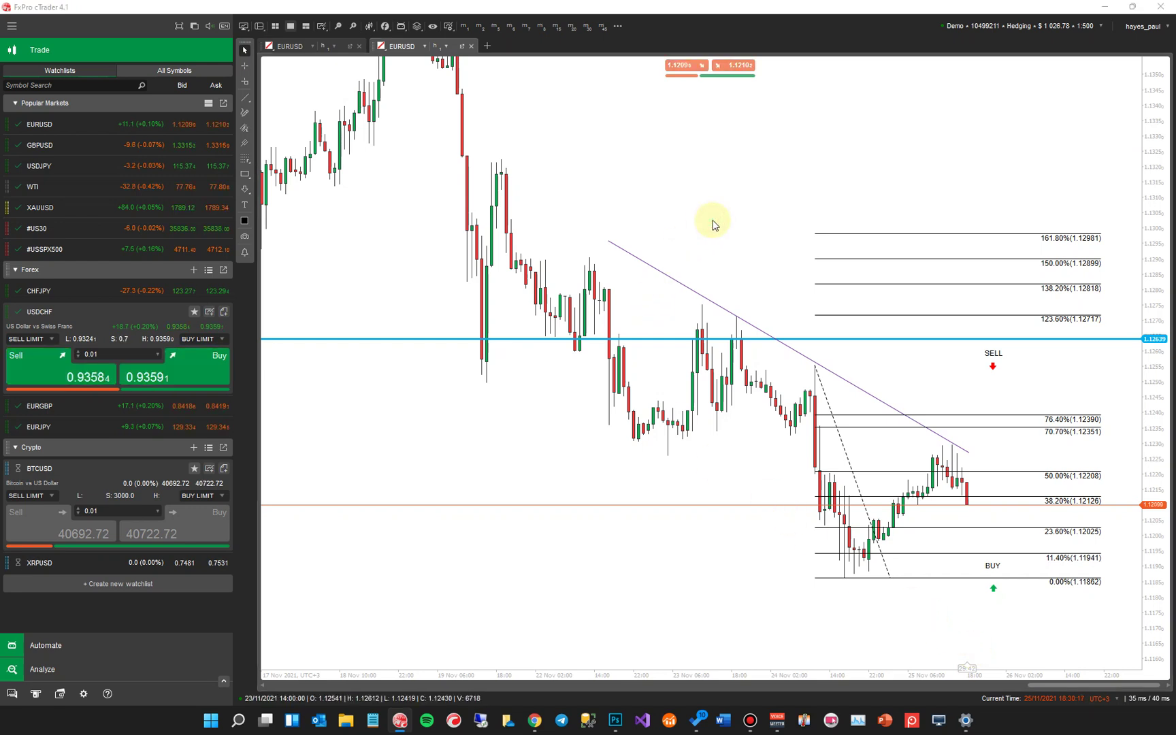
pyautogui.hotkey('ctrl', 'o')
pyautogui.click(637, 249)
pyautogui.rightClick(638, 249)
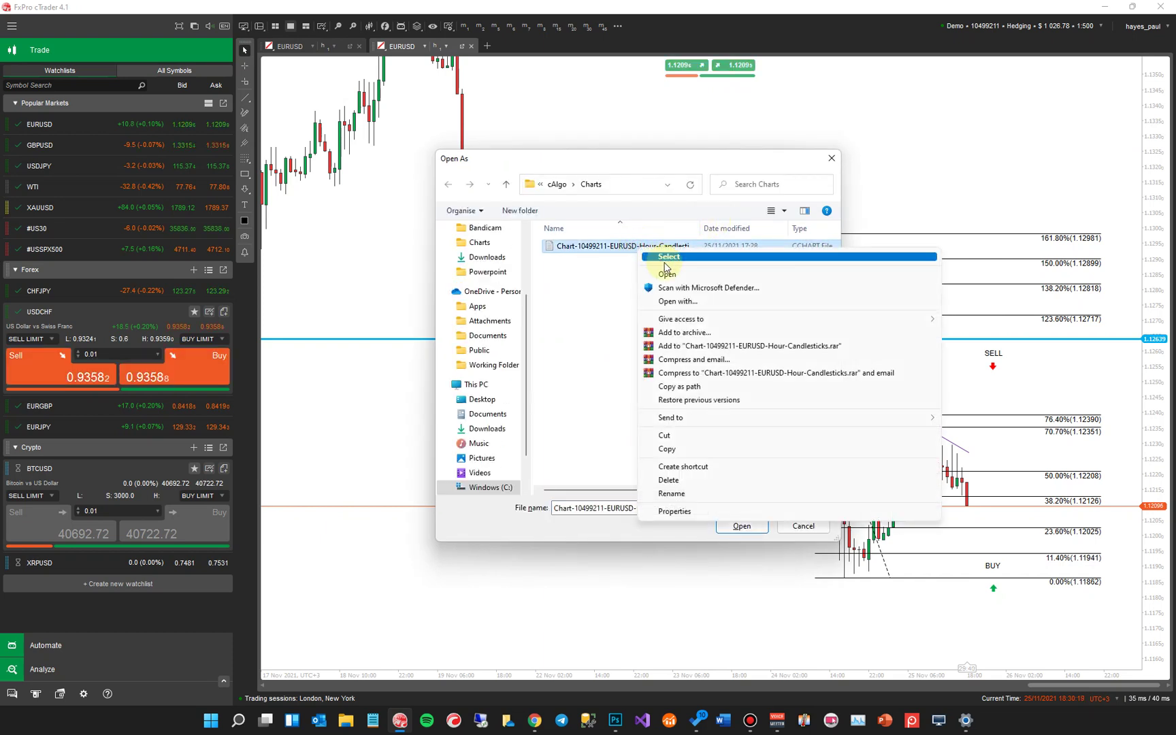
pyautogui.click(665, 448)
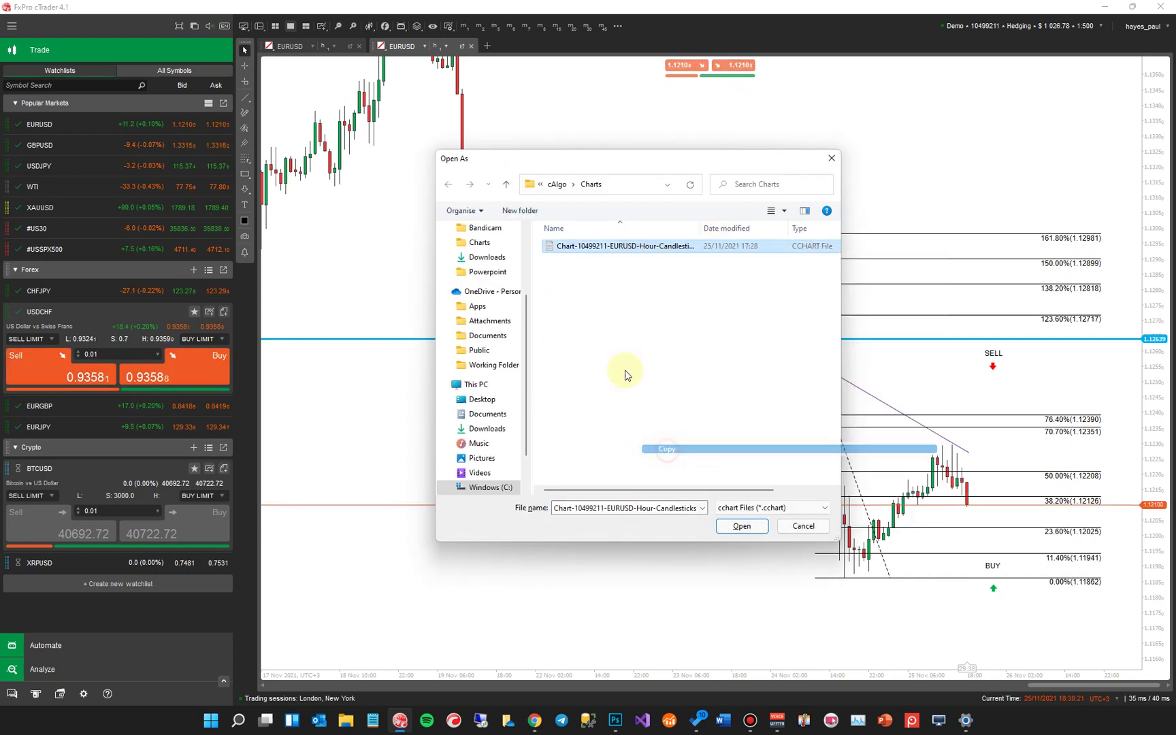
pyautogui.click(831, 158)
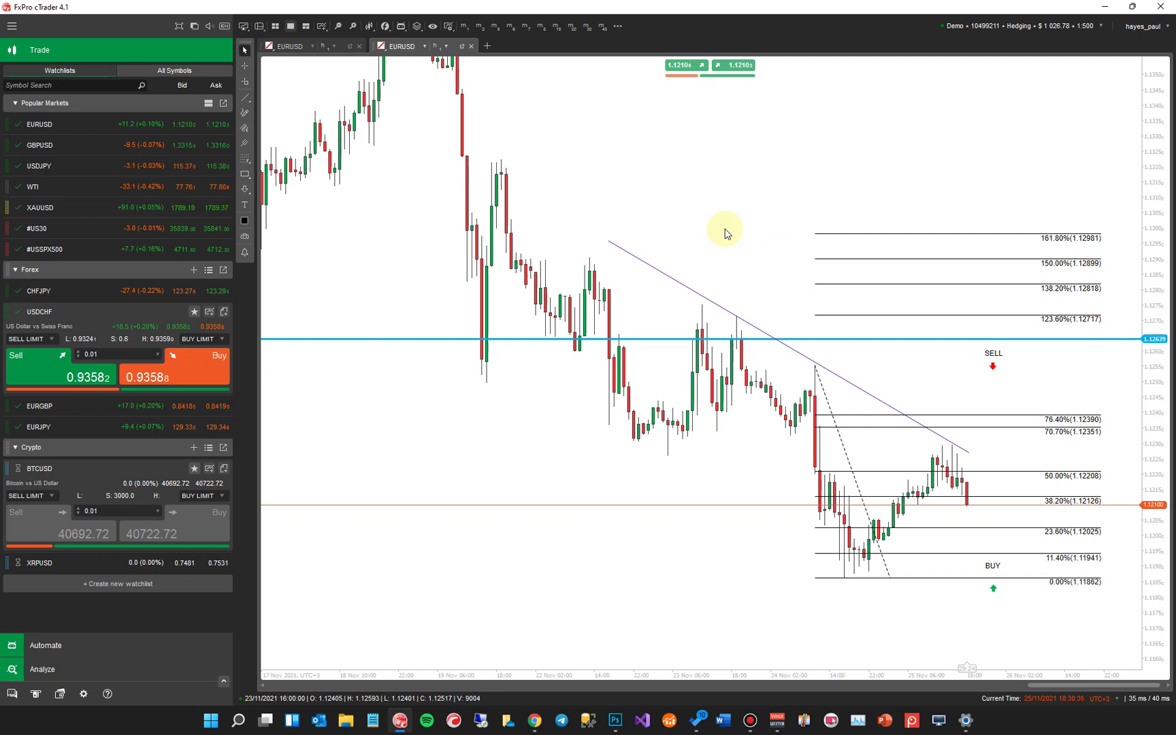
pyautogui.hotkey('ctrl', 'o')
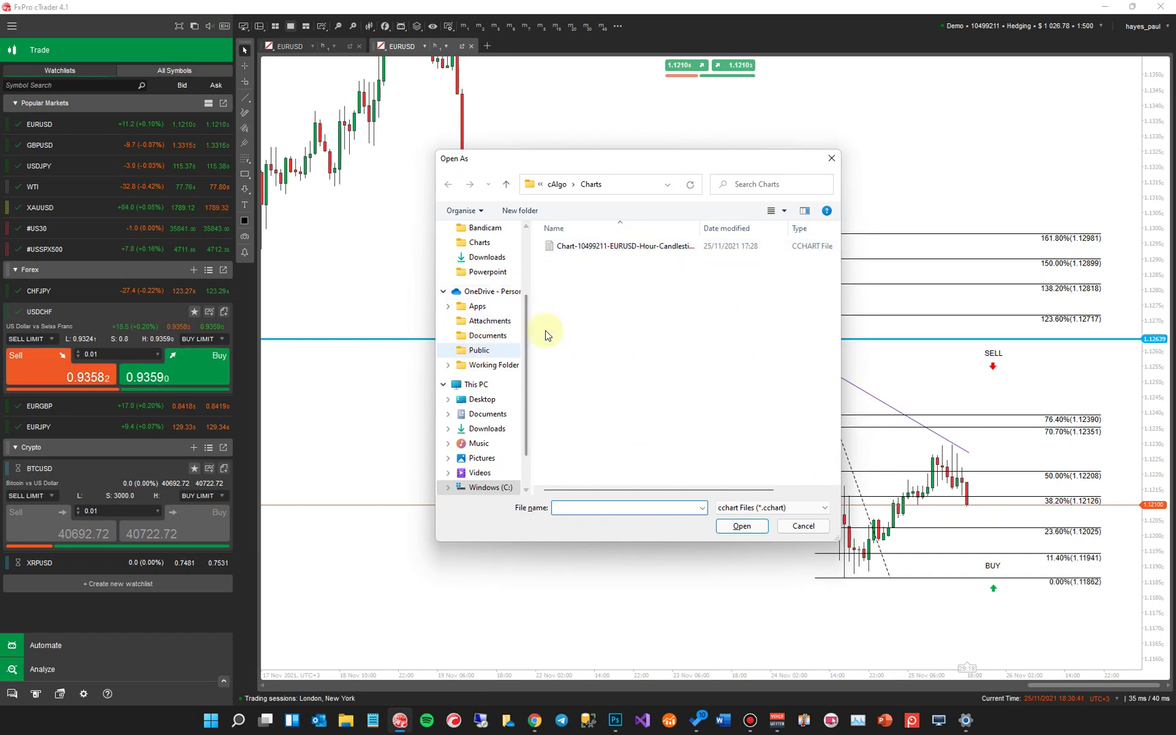
pyautogui.click(742, 526)
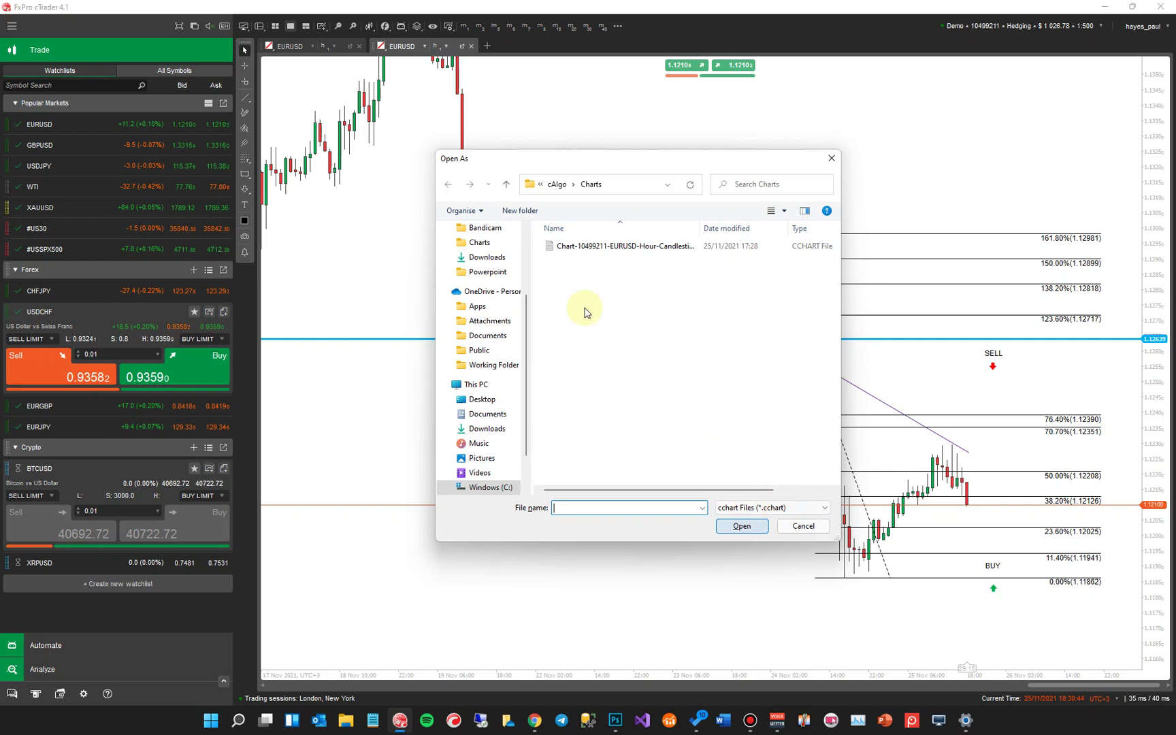
pyautogui.click(831, 158)
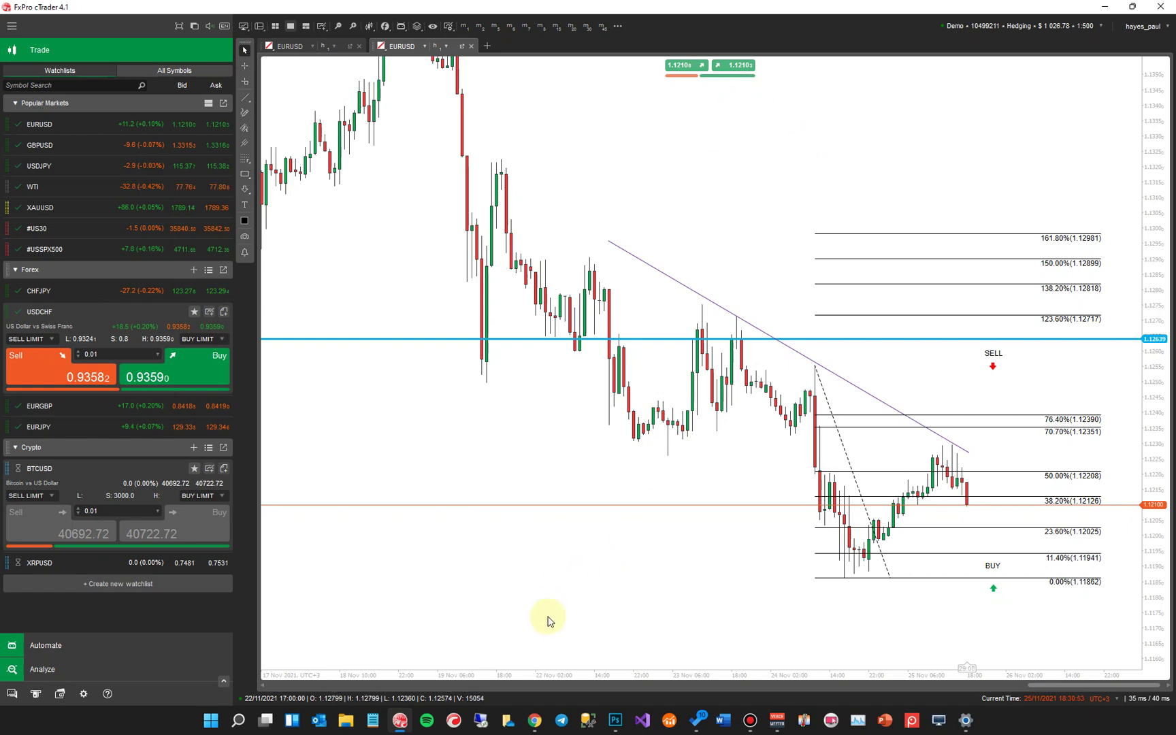
# Return to the ClickAlgo Chart Template Saver page in Chrome and scroll through its overview
pyautogui.click(535, 723)
pyautogui.scroll(-15, 398, 340)
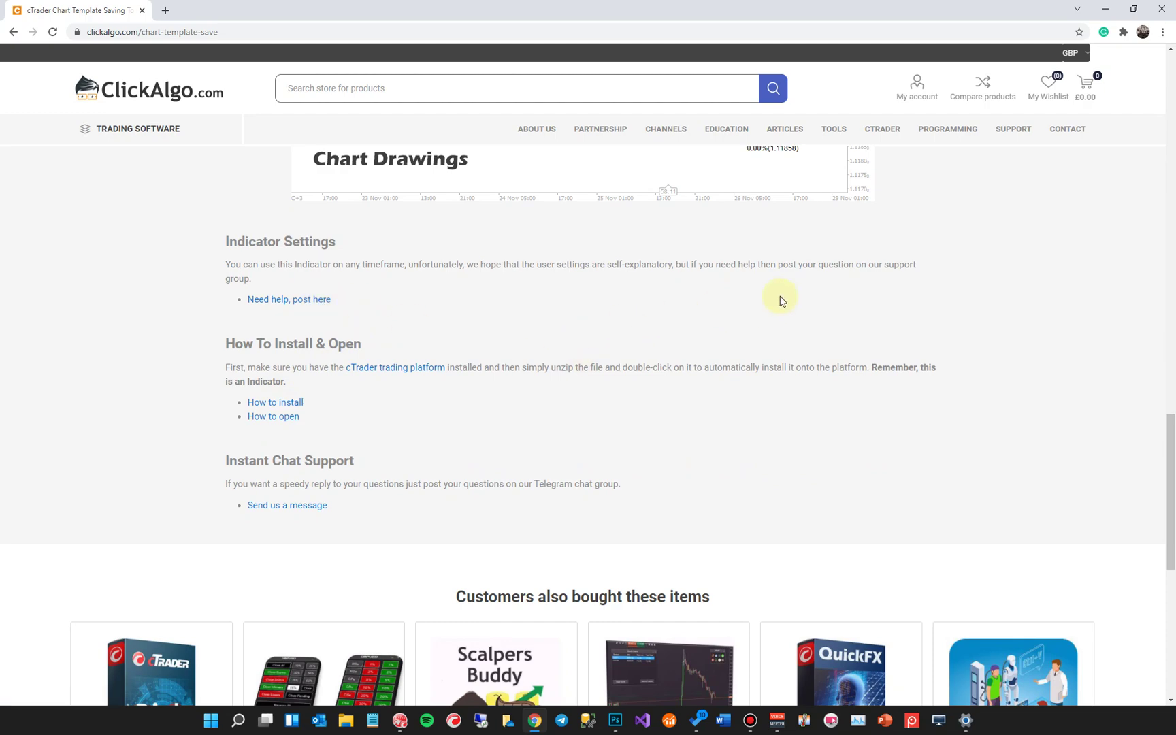
pyautogui.scroll(12, 782, 301)
pyautogui.scroll(3, 769, 304)
pyautogui.scroll(2, 764, 305)
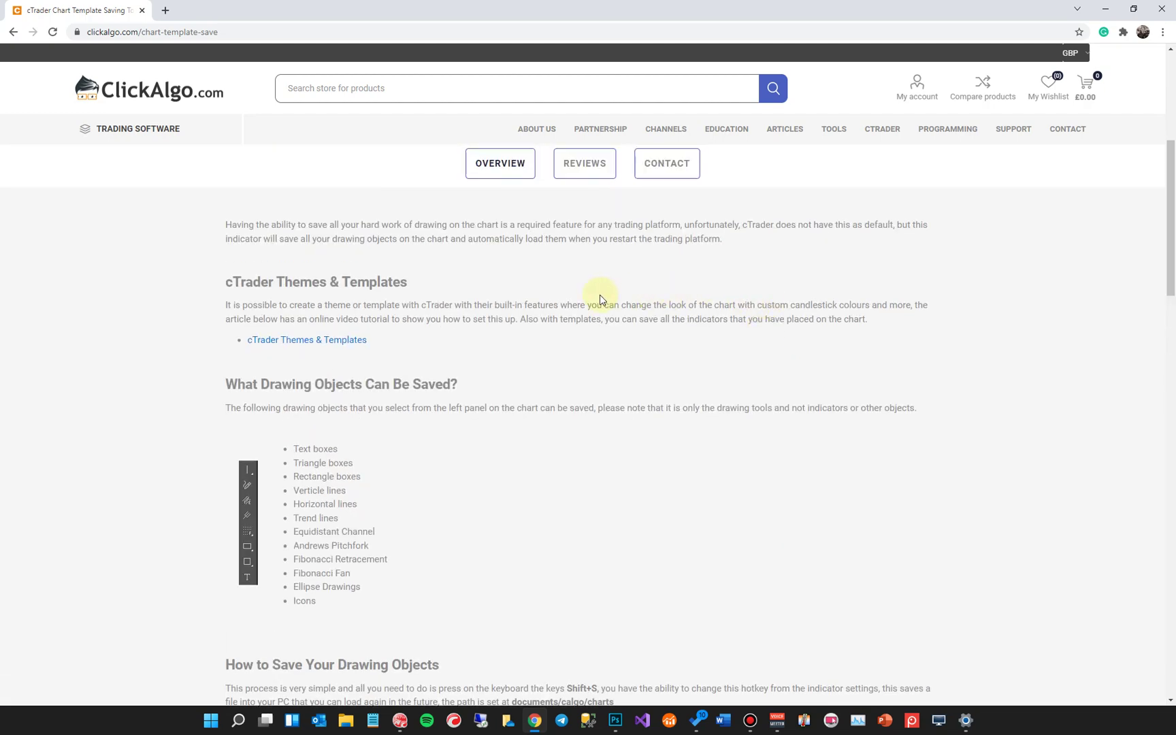